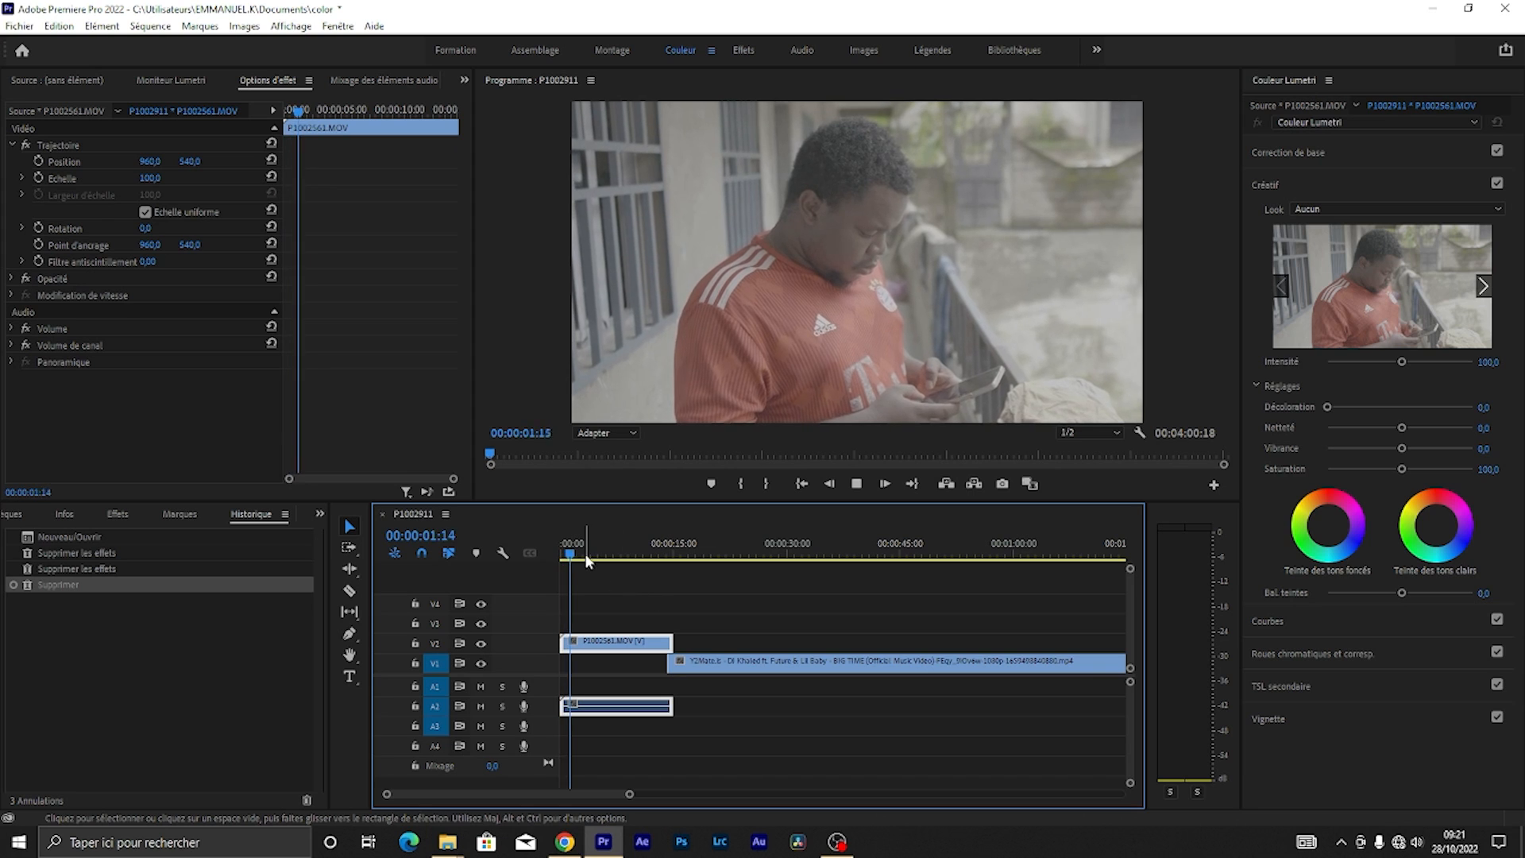
# Step: Move the playhead to 00:00:17:44, select the music video clip on V1 and show its Lumetri color wheels and match settings
pyautogui.moveTo(620, 547); pyautogui.dragTo(695, 556)
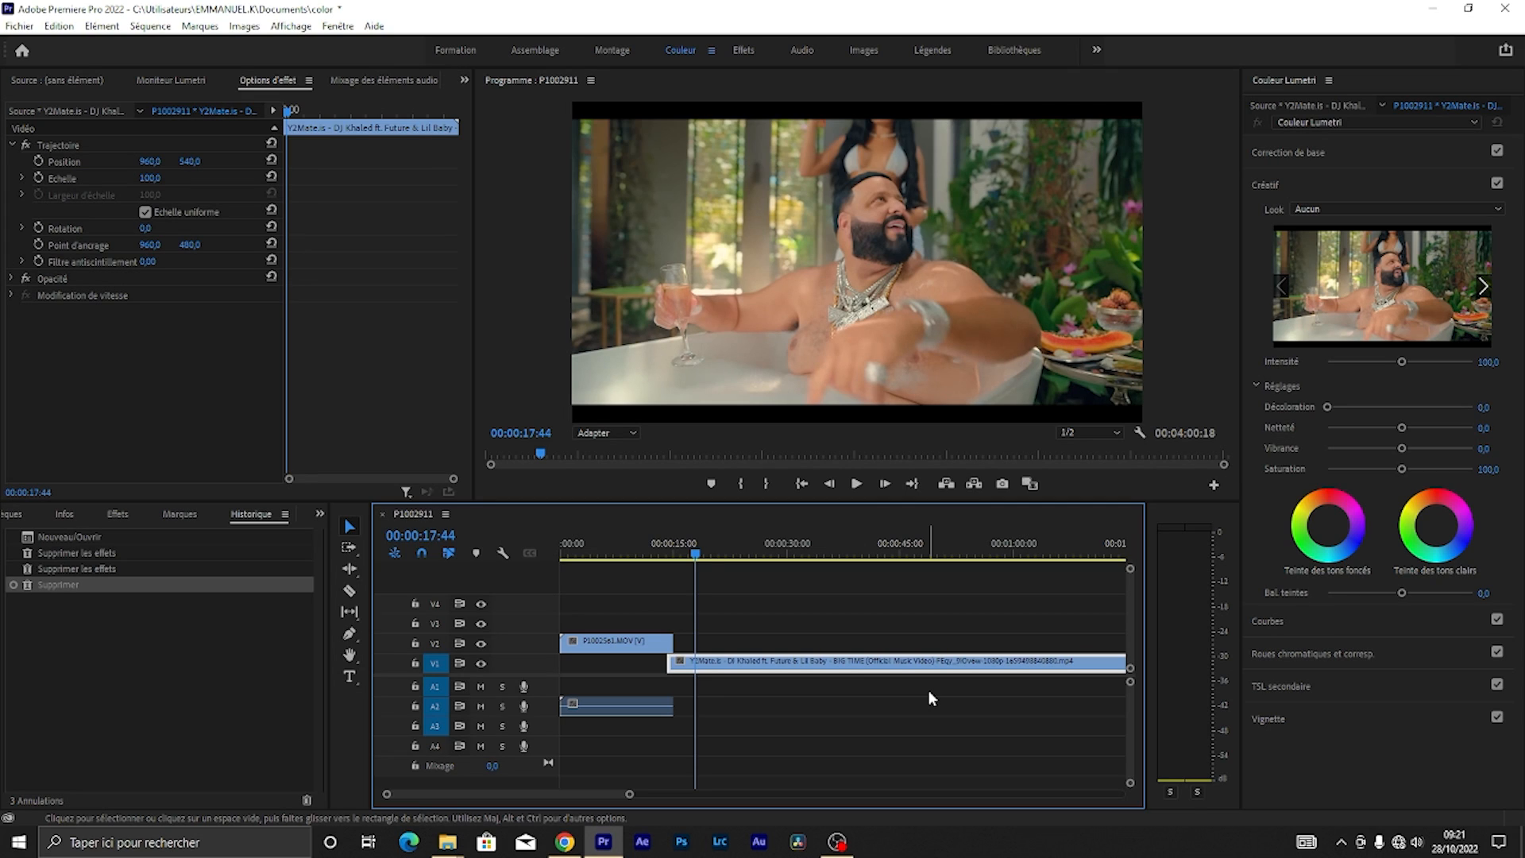
pyautogui.click(804, 652)
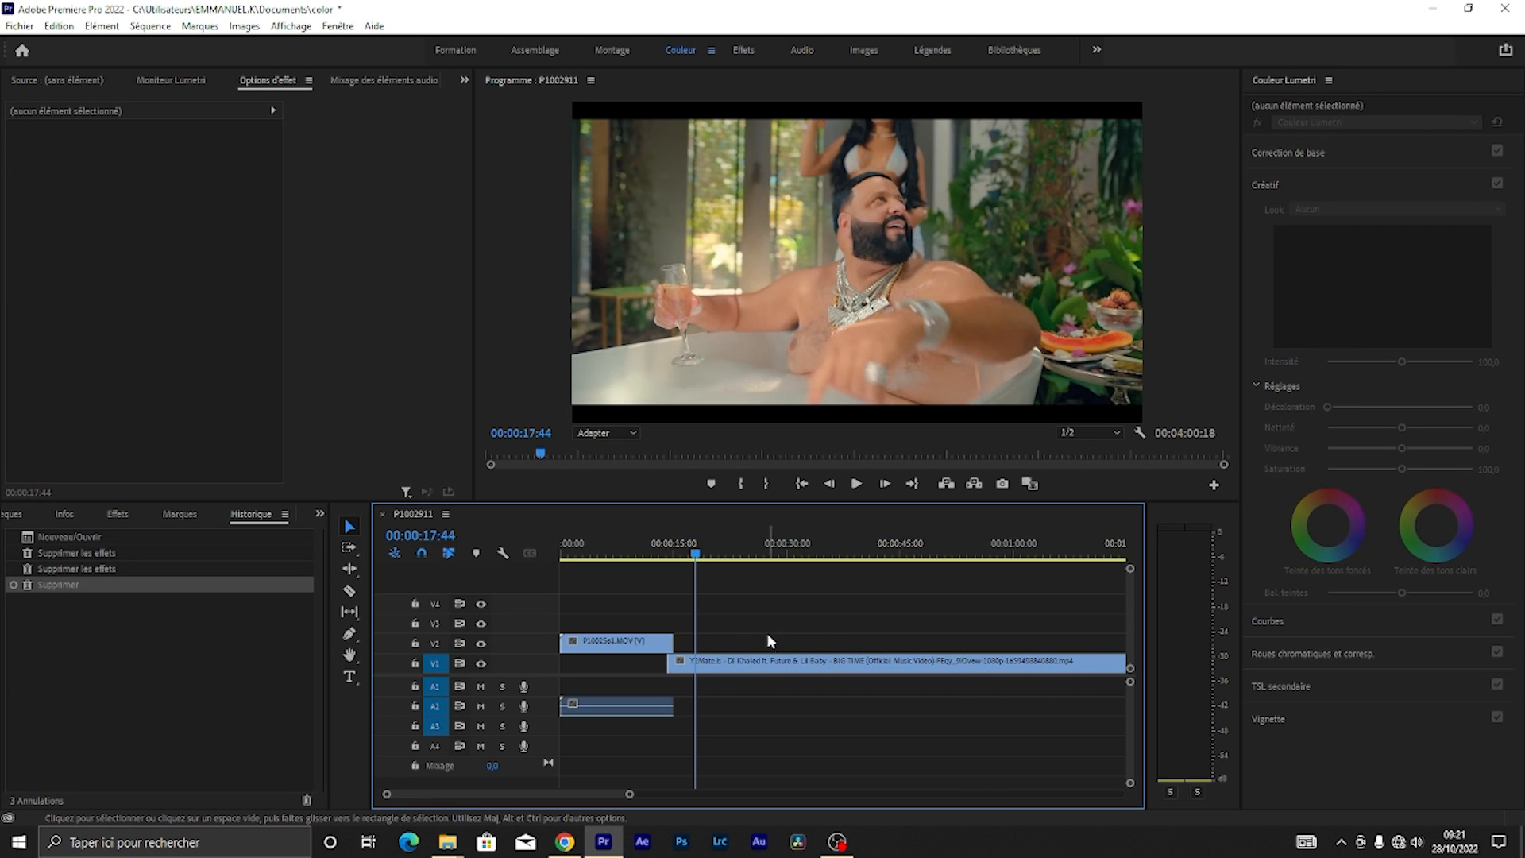
pyautogui.click(773, 669)
pyautogui.click(606, 647)
pyautogui.click(767, 667)
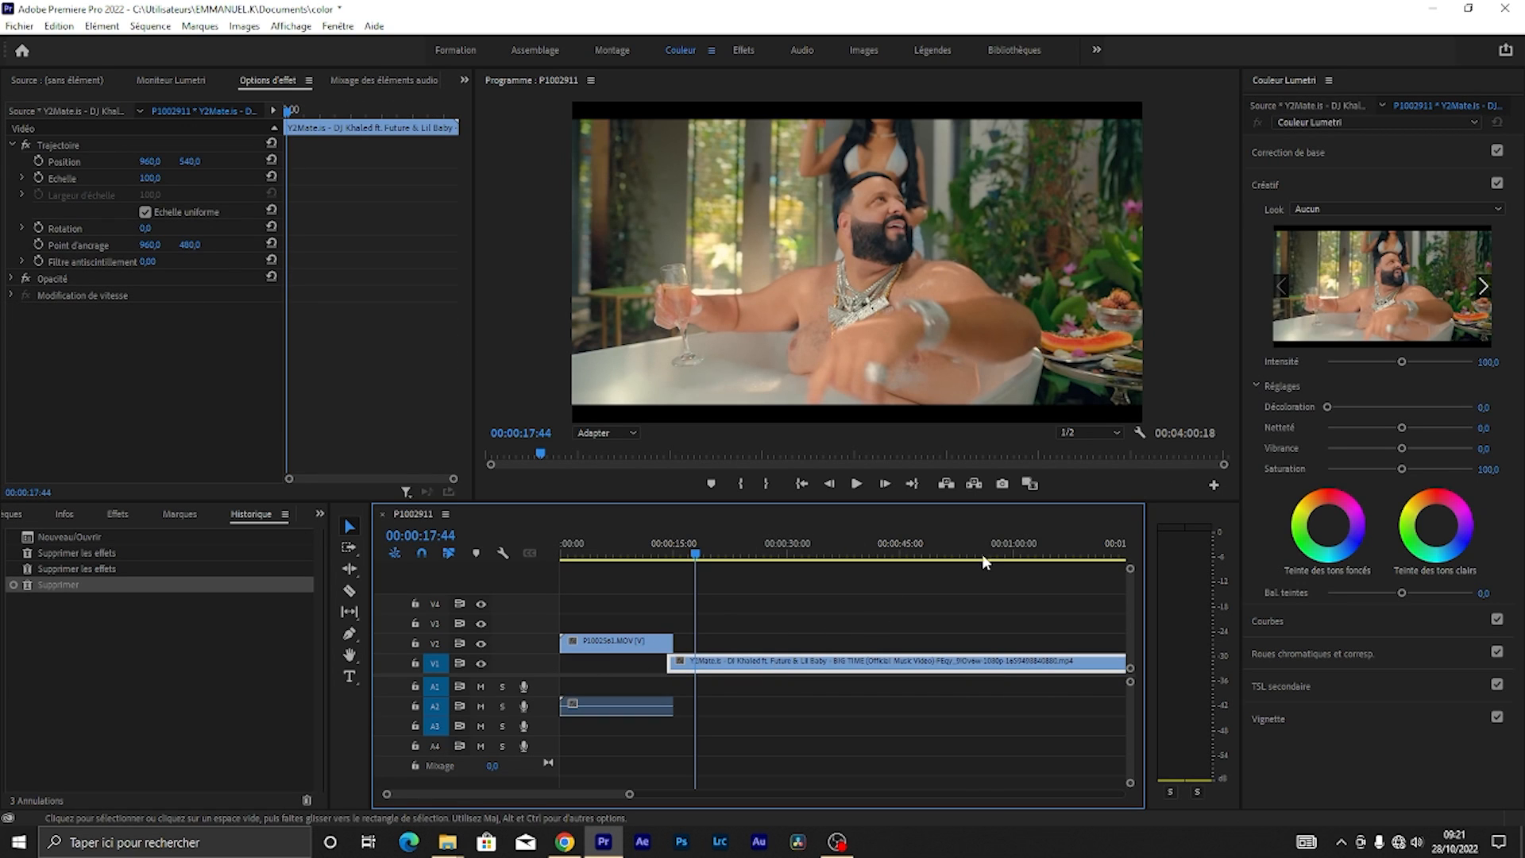
pyautogui.click(632, 649)
pyautogui.click(764, 666)
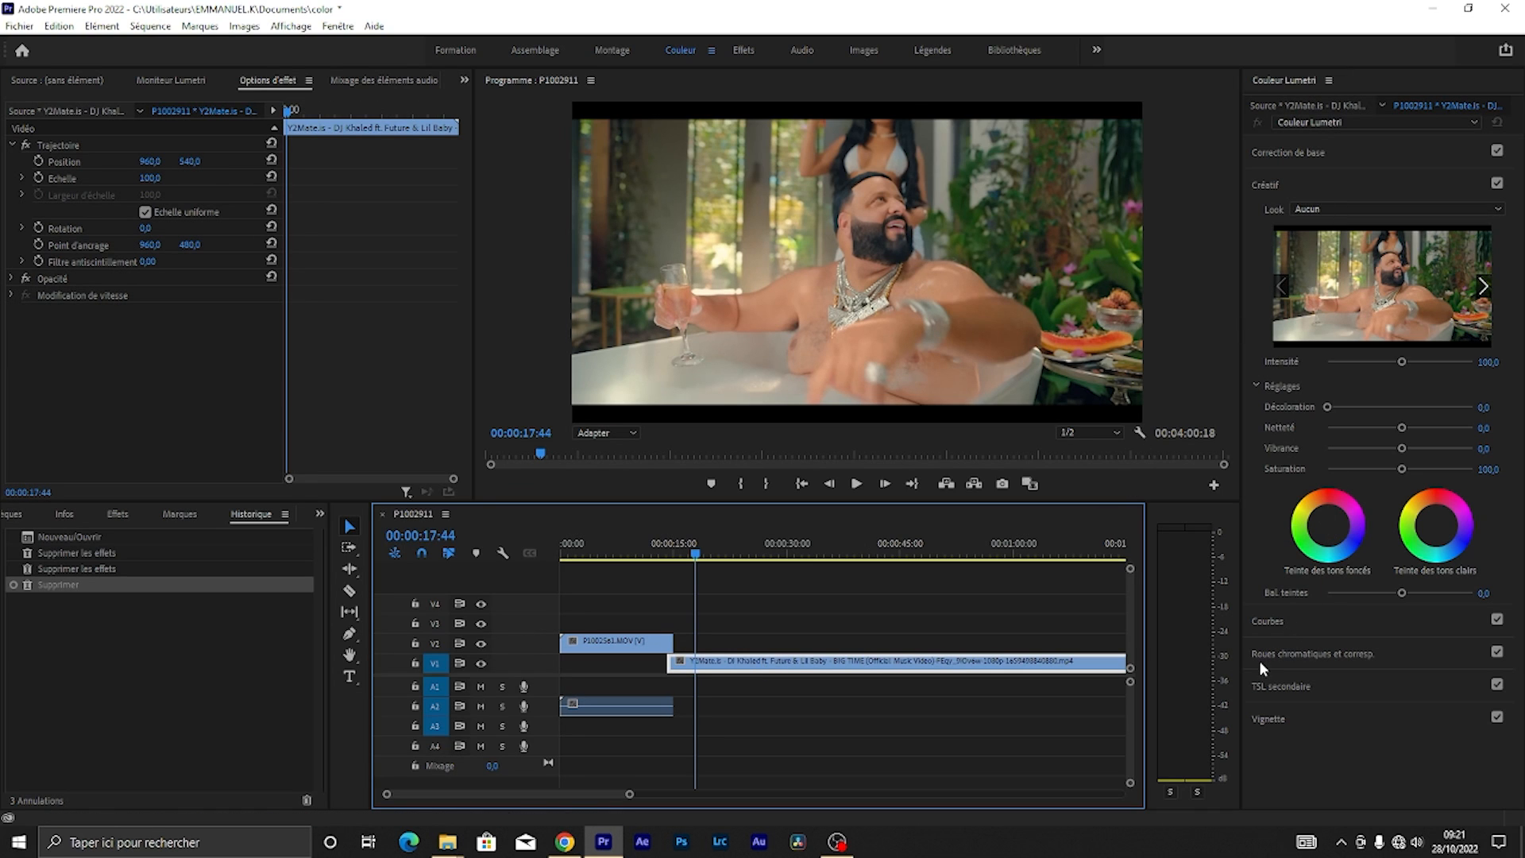
pyautogui.click(1334, 653)
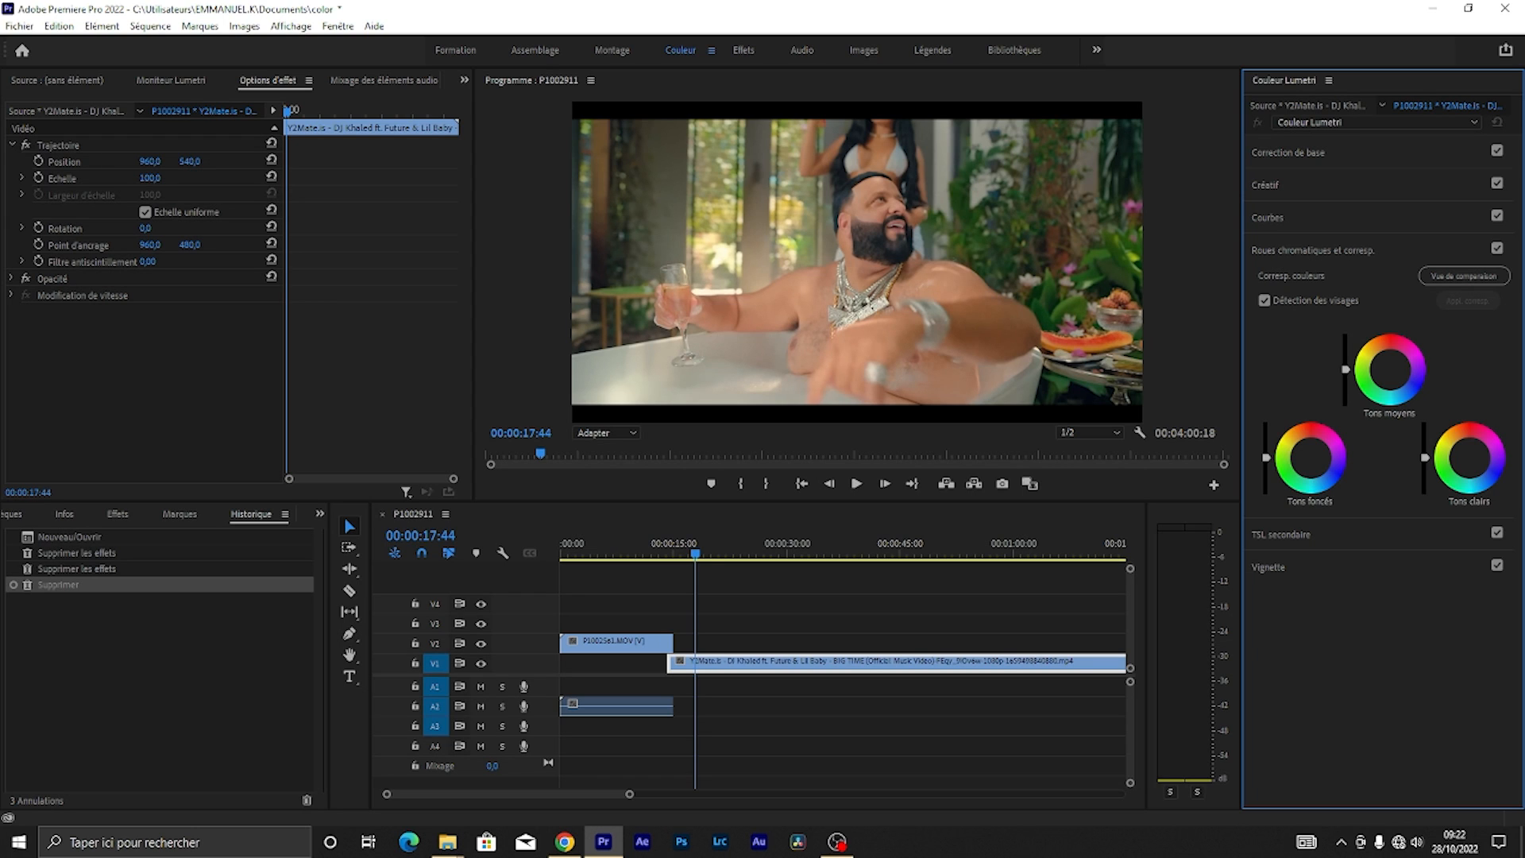
# Step: Place the Ivoire drill instrumental clip on V4 and A4 just after P1002561.MOV, and delete only its video part
pyautogui.moveTo(1524, 584); pyautogui.dragTo(683, 612)
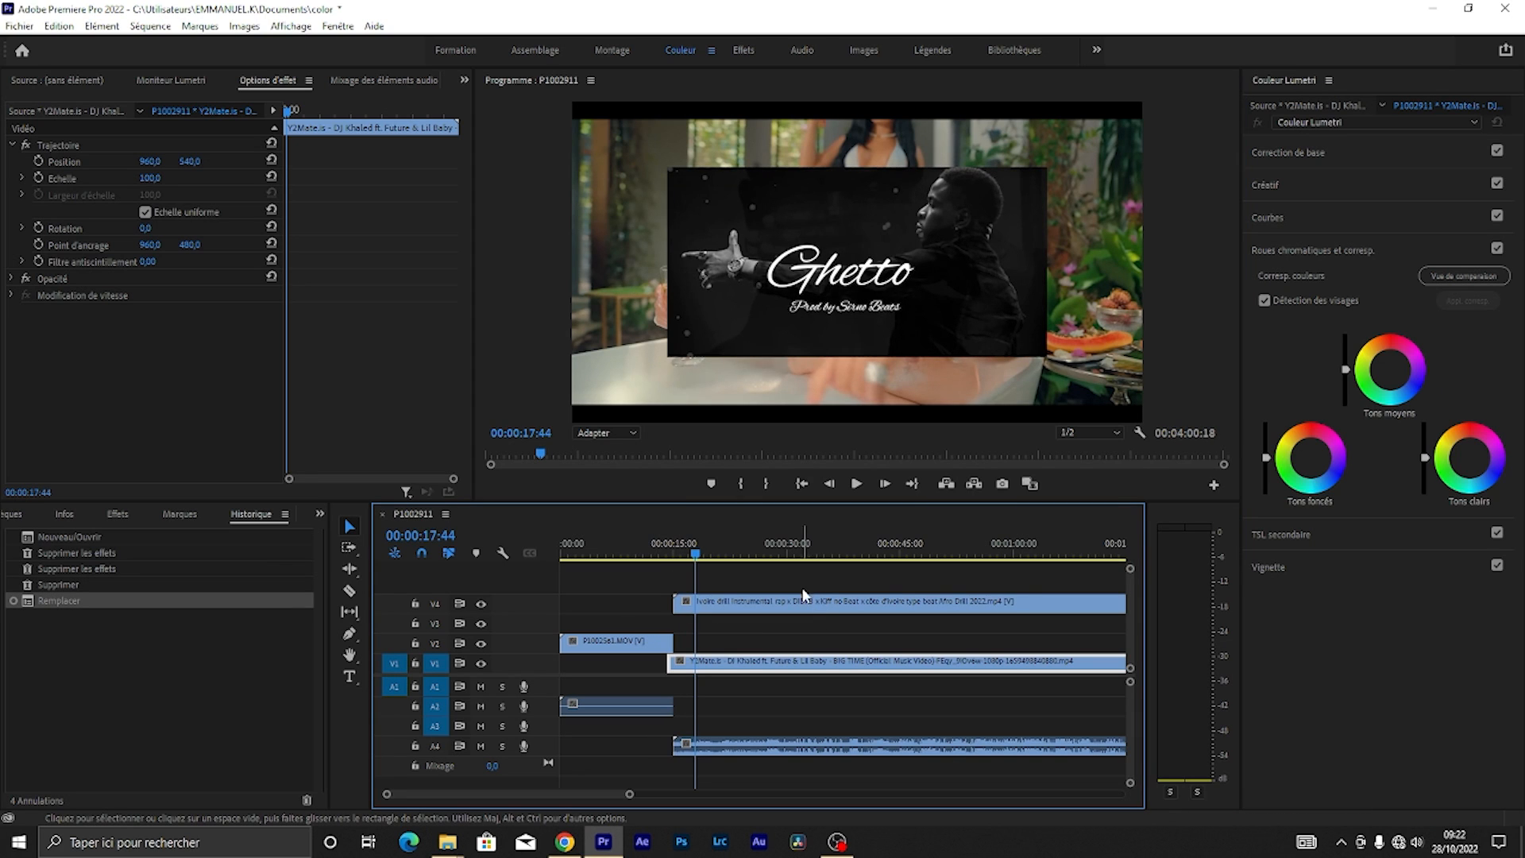
pyautogui.click(788, 602)
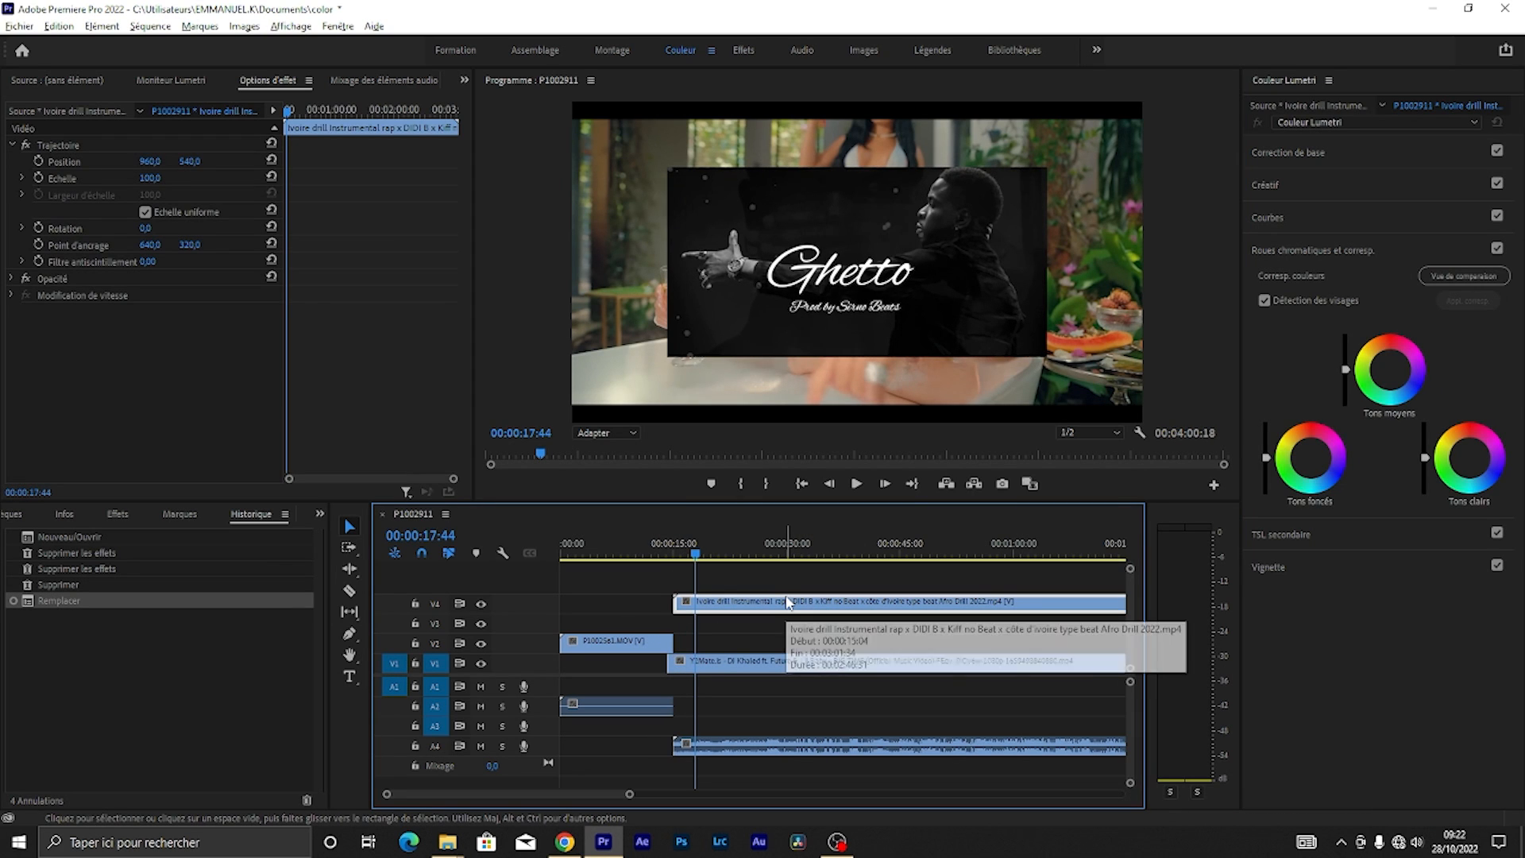
pyautogui.click(799, 623)
pyautogui.click(805, 611)
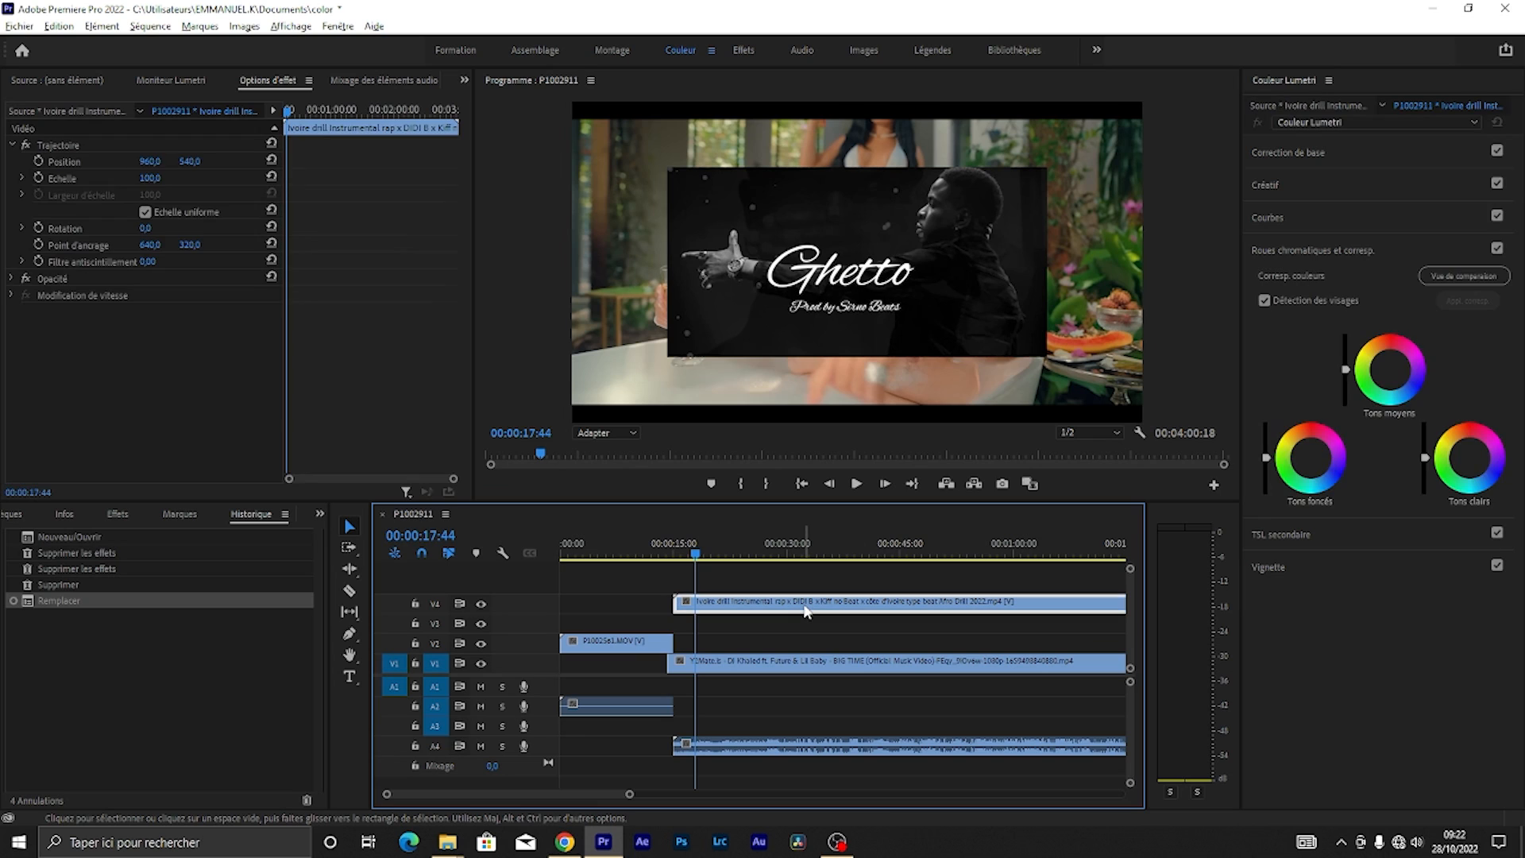
pyautogui.press('Delete')
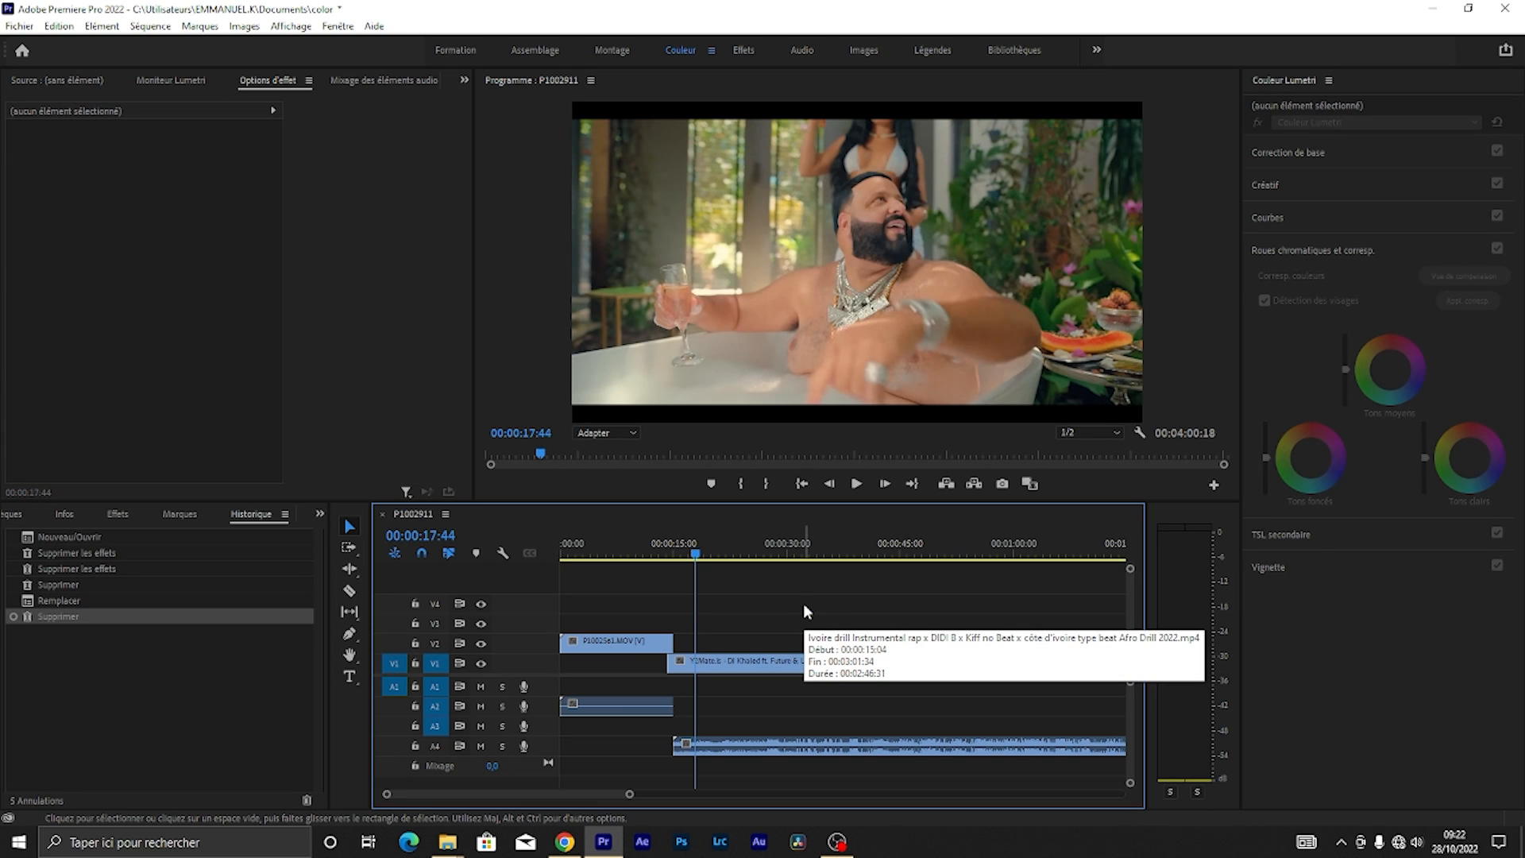
# Step: Move the instrumental audio on A4 to the start of the sequence and play the timeline to check it
pyautogui.moveTo(805, 749); pyautogui.dragTo(749, 752)
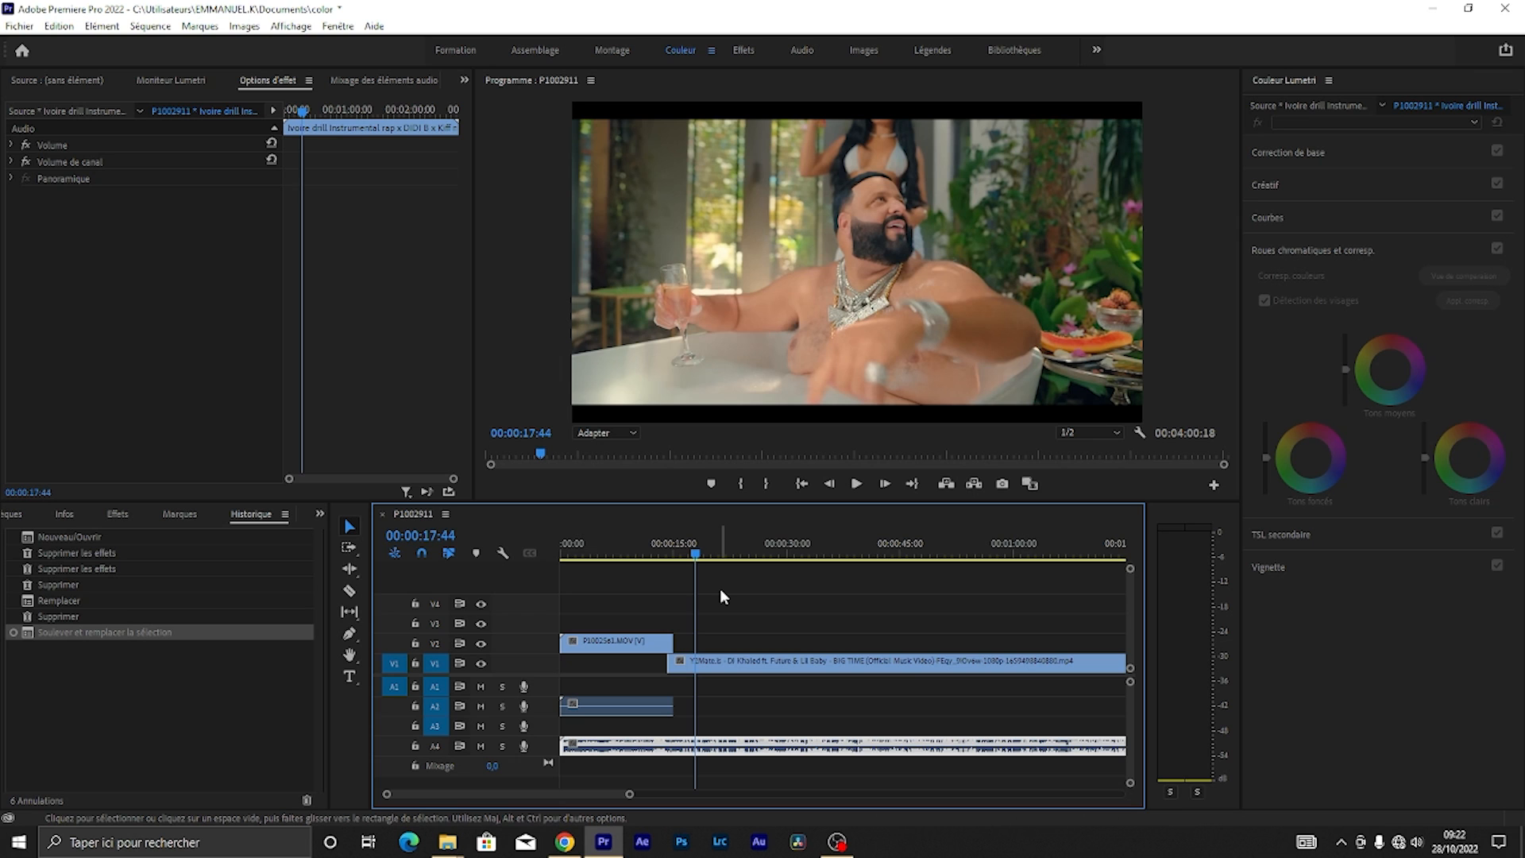
pyautogui.press('space')
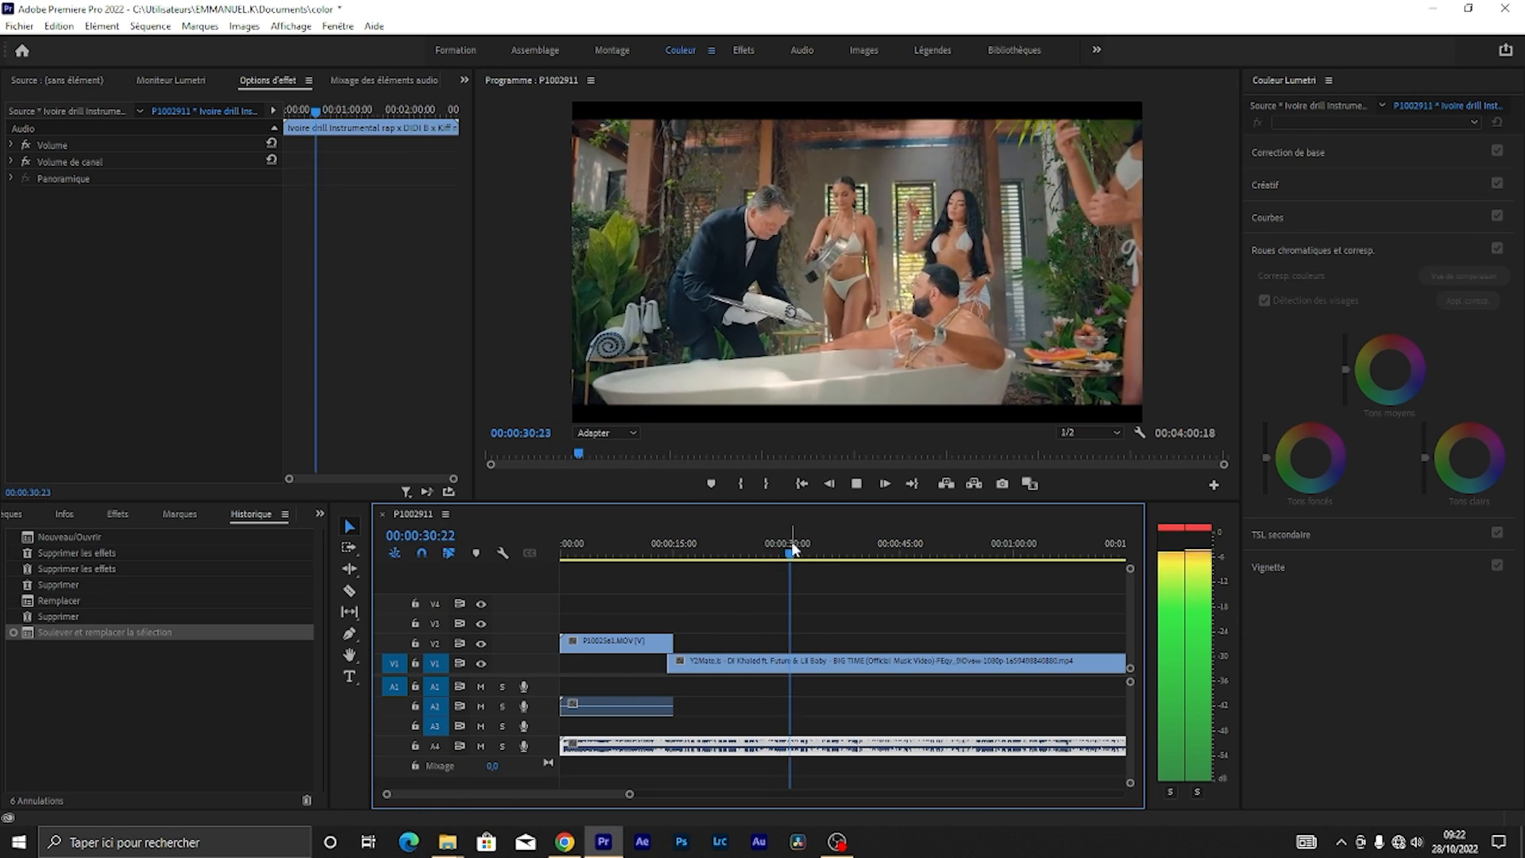
pyautogui.moveTo(791, 550); pyautogui.dragTo(651, 573)
pyautogui.press('space')
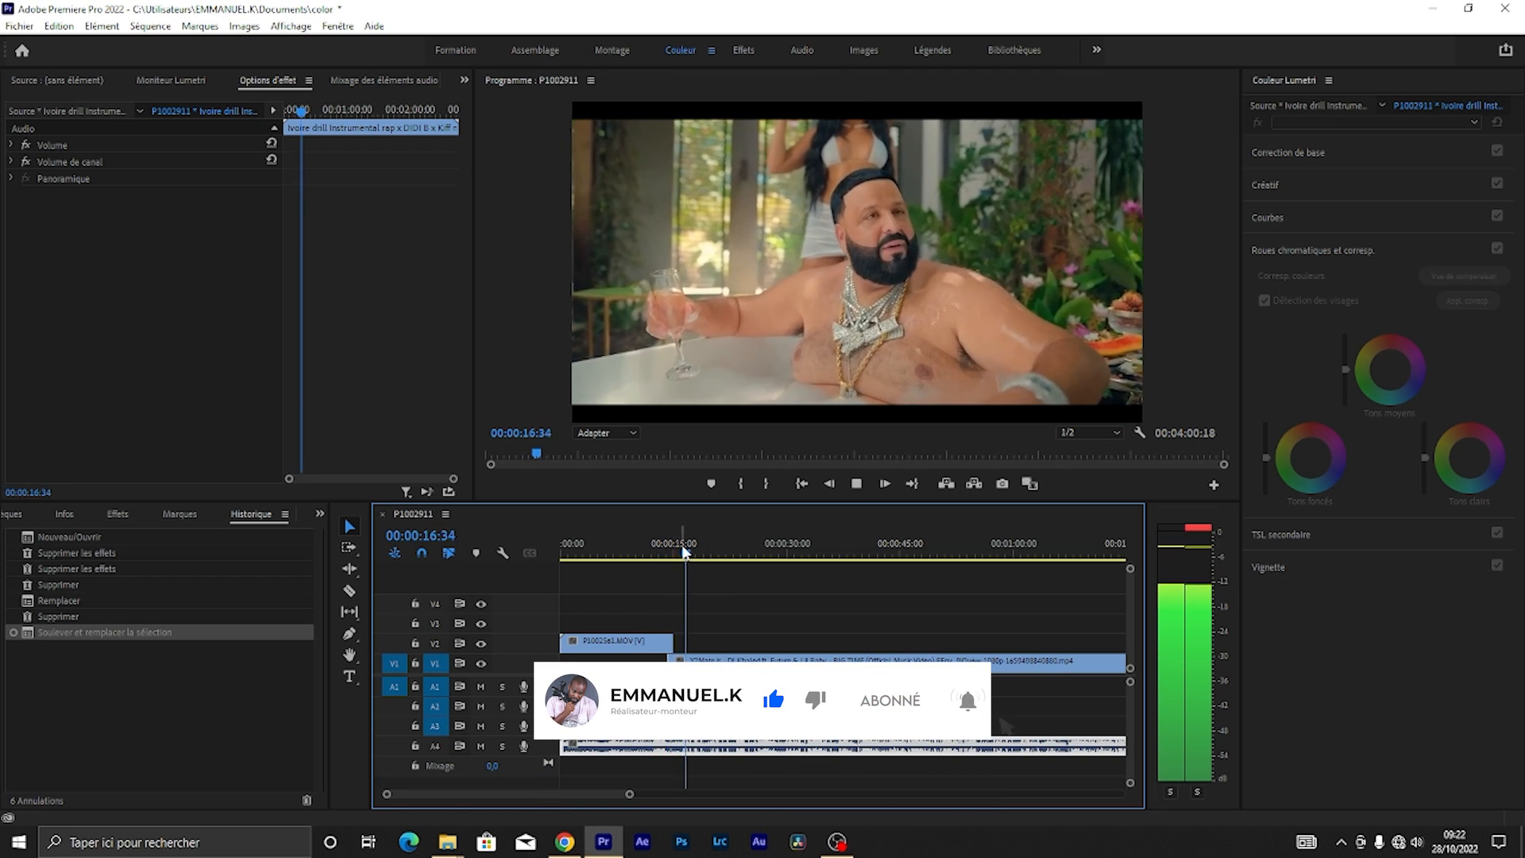
# Step: Trim the end of P1002561.MOV back to the start of the music video clip and play across the cut
pyautogui.click(652, 560)
pyautogui.moveTo(673, 628); pyautogui.dragTo(666, 635)
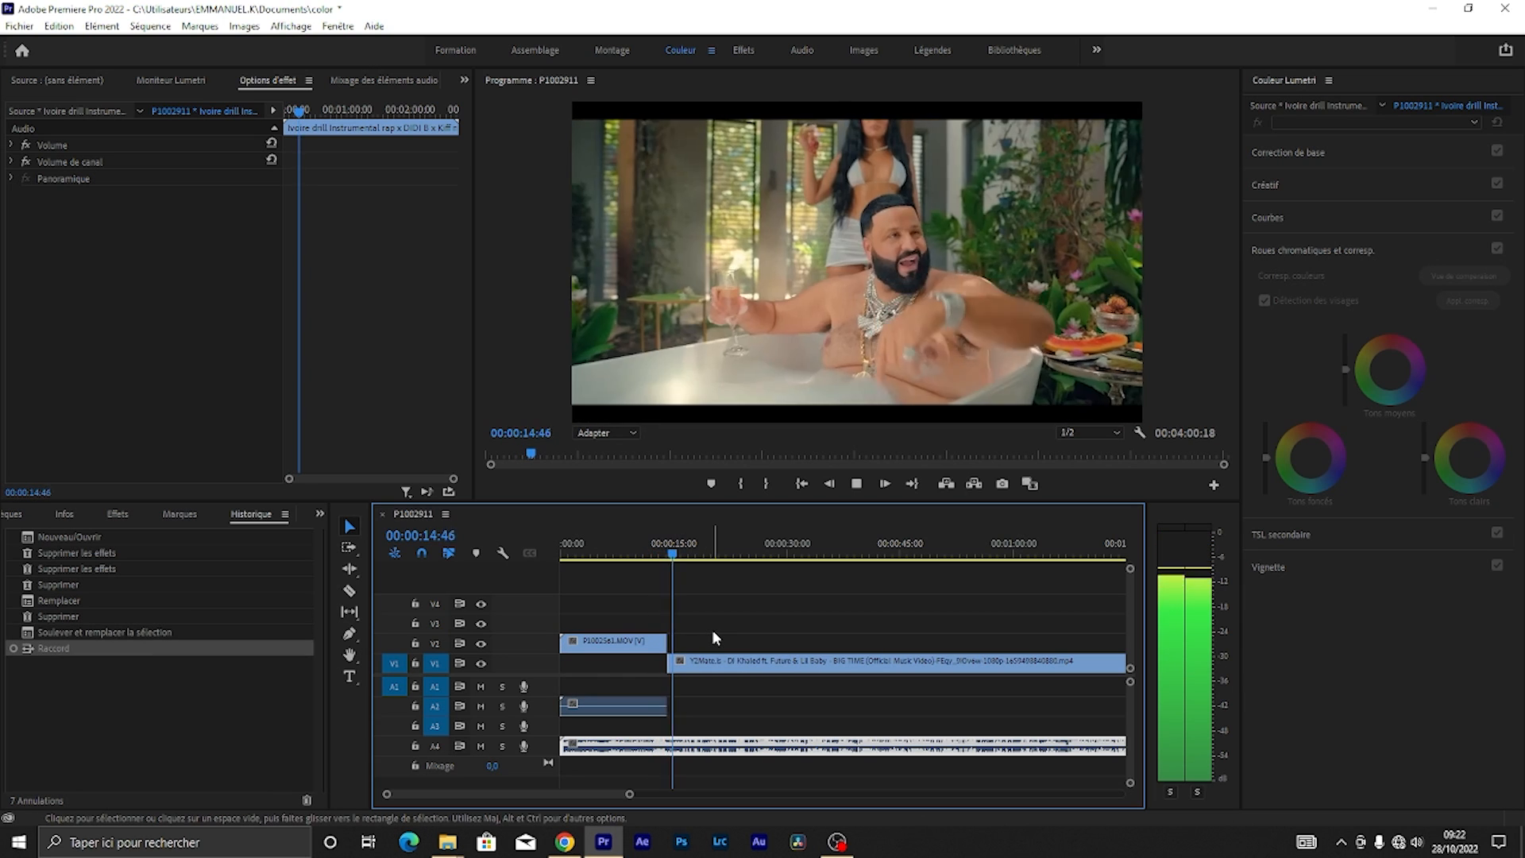
pyautogui.press('space')
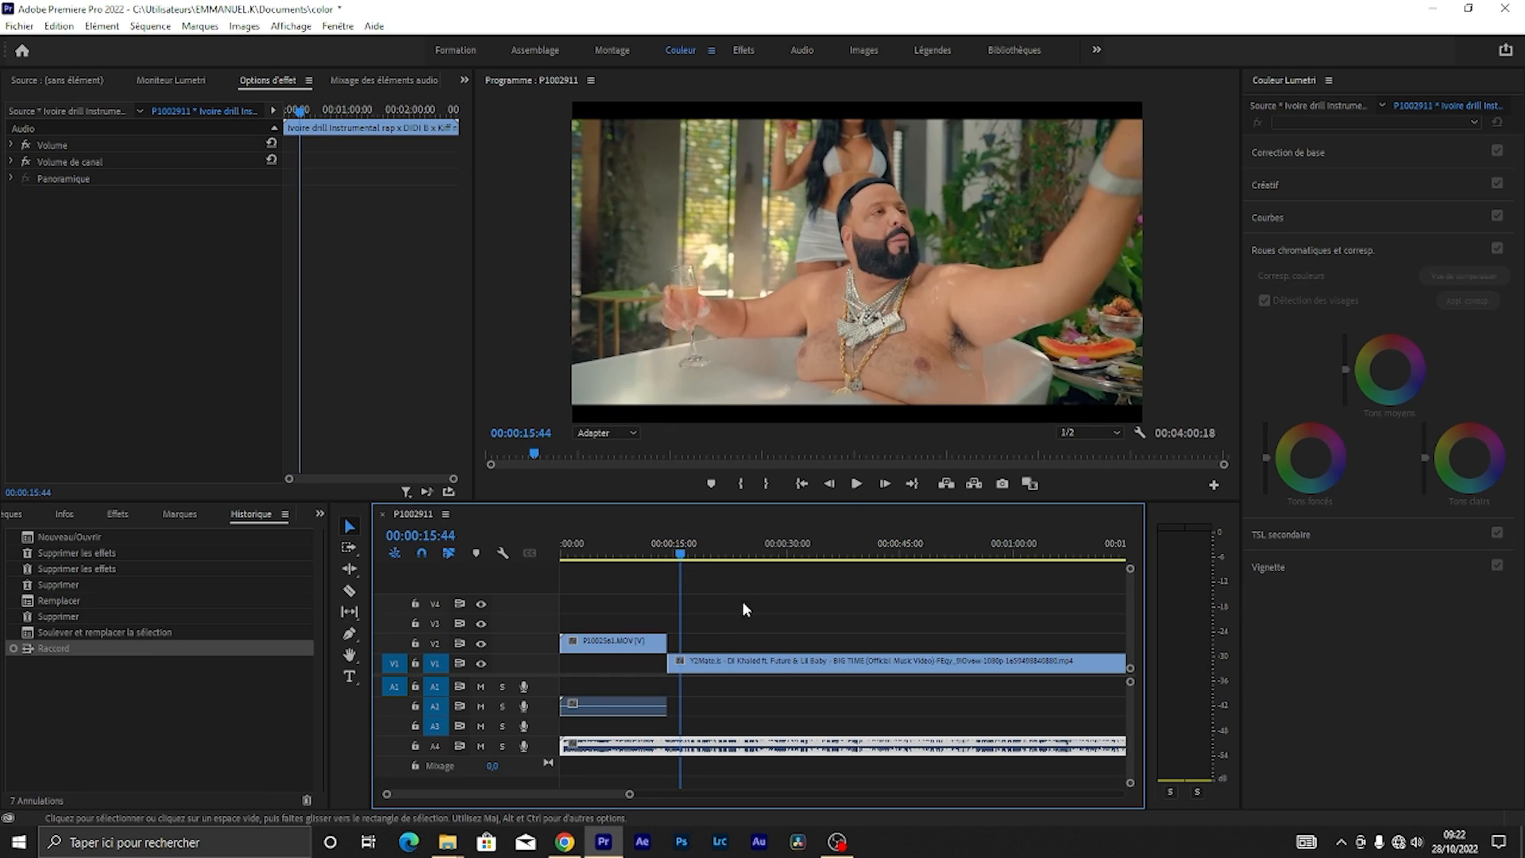
# Step: Turn on the comparison view with the music video as reference and place the playhead on P1002561.MOV at 00:00:10:21
pyautogui.click(788, 612)
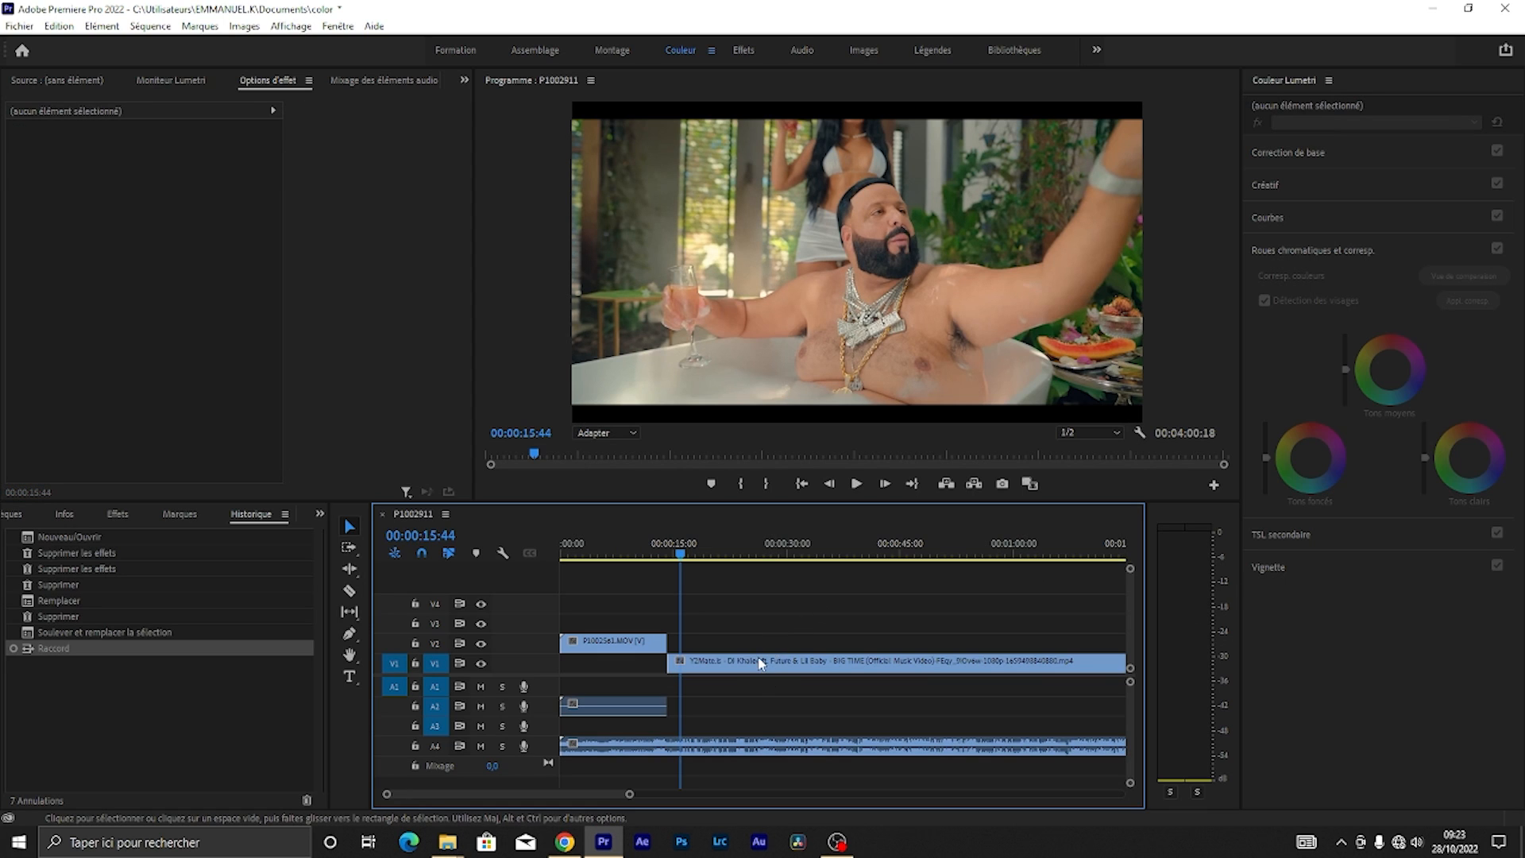
pyautogui.click(761, 662)
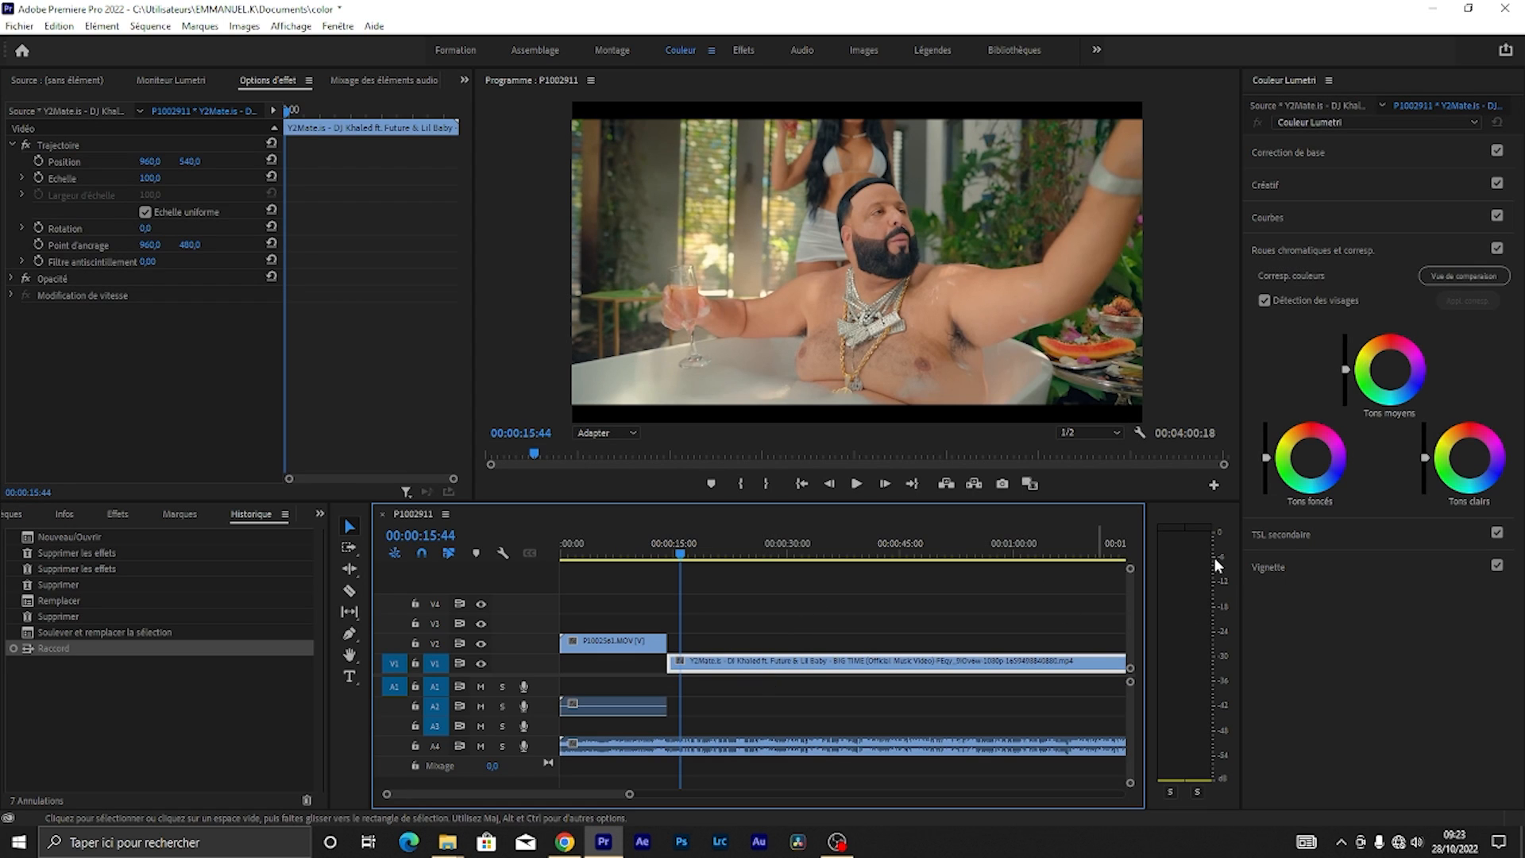
pyautogui.click(1452, 277)
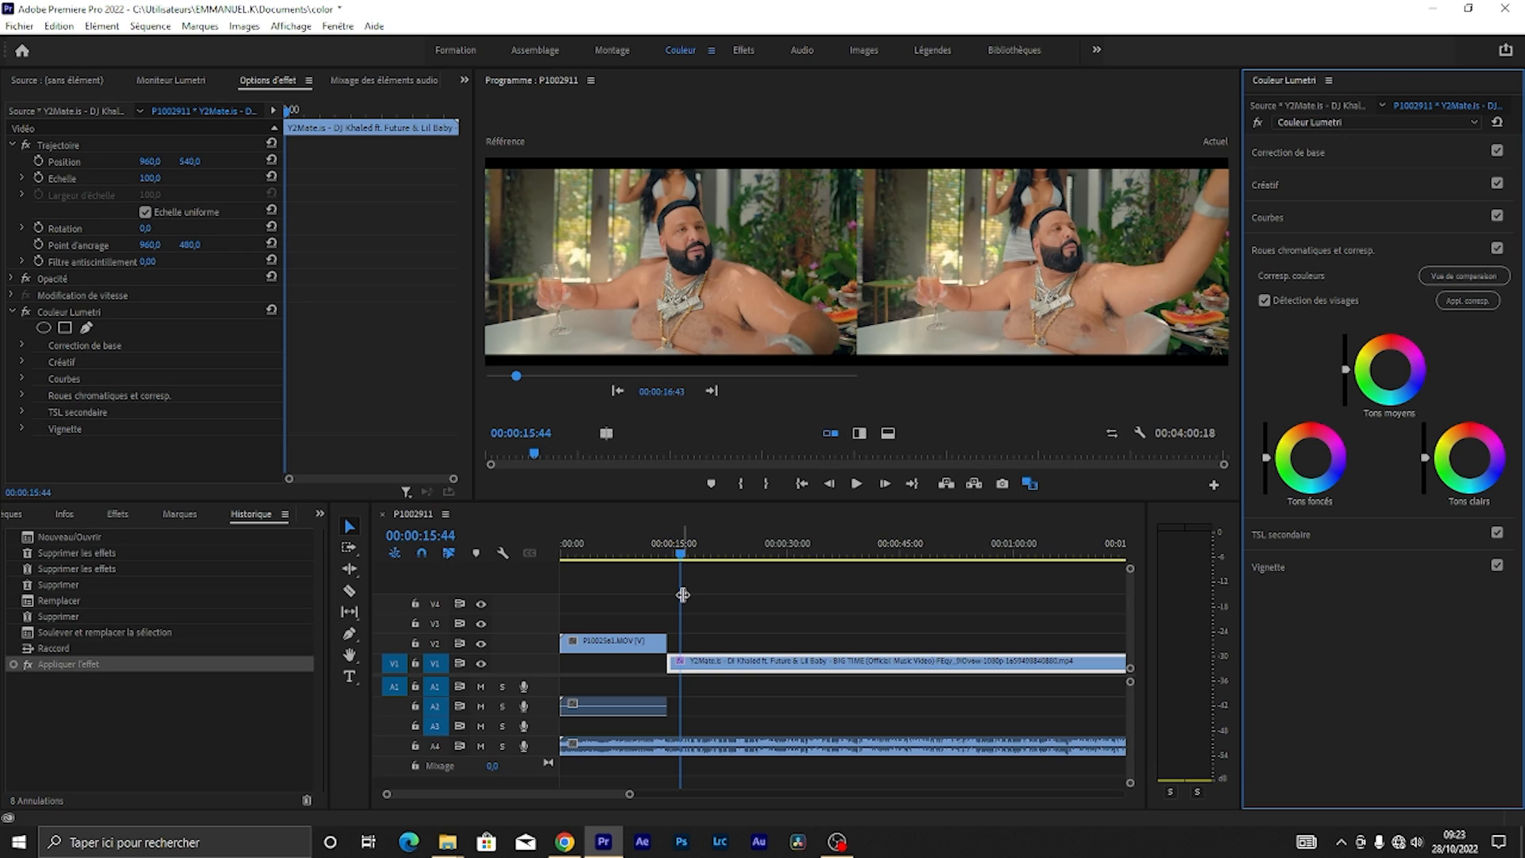
pyautogui.click(642, 558)
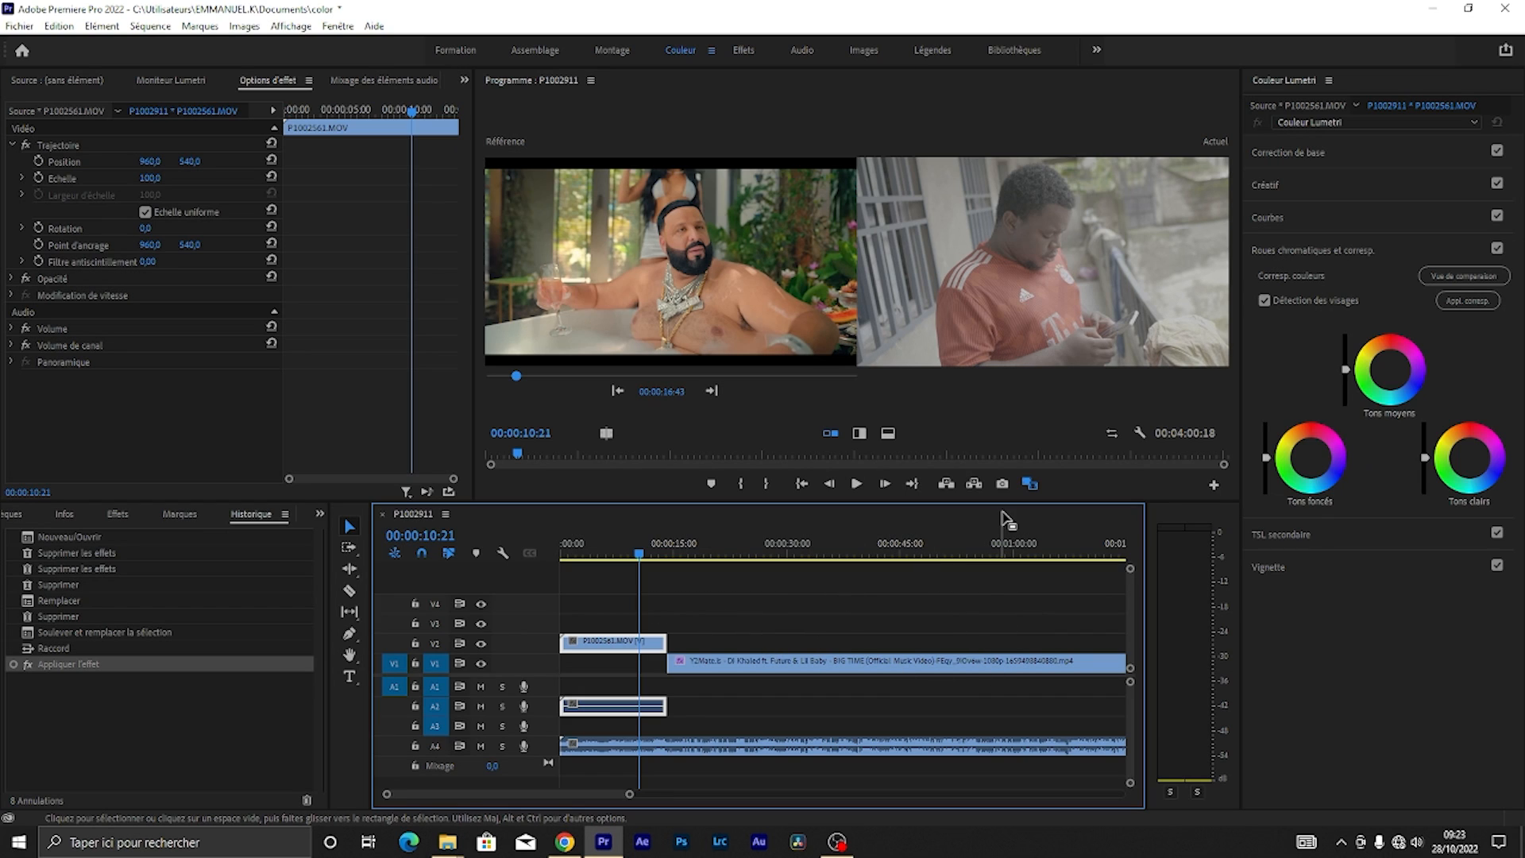
# Step: Try matching the colors of P1002561.MOV to the music video reference frame, and undo the match
pyautogui.click(1466, 306)
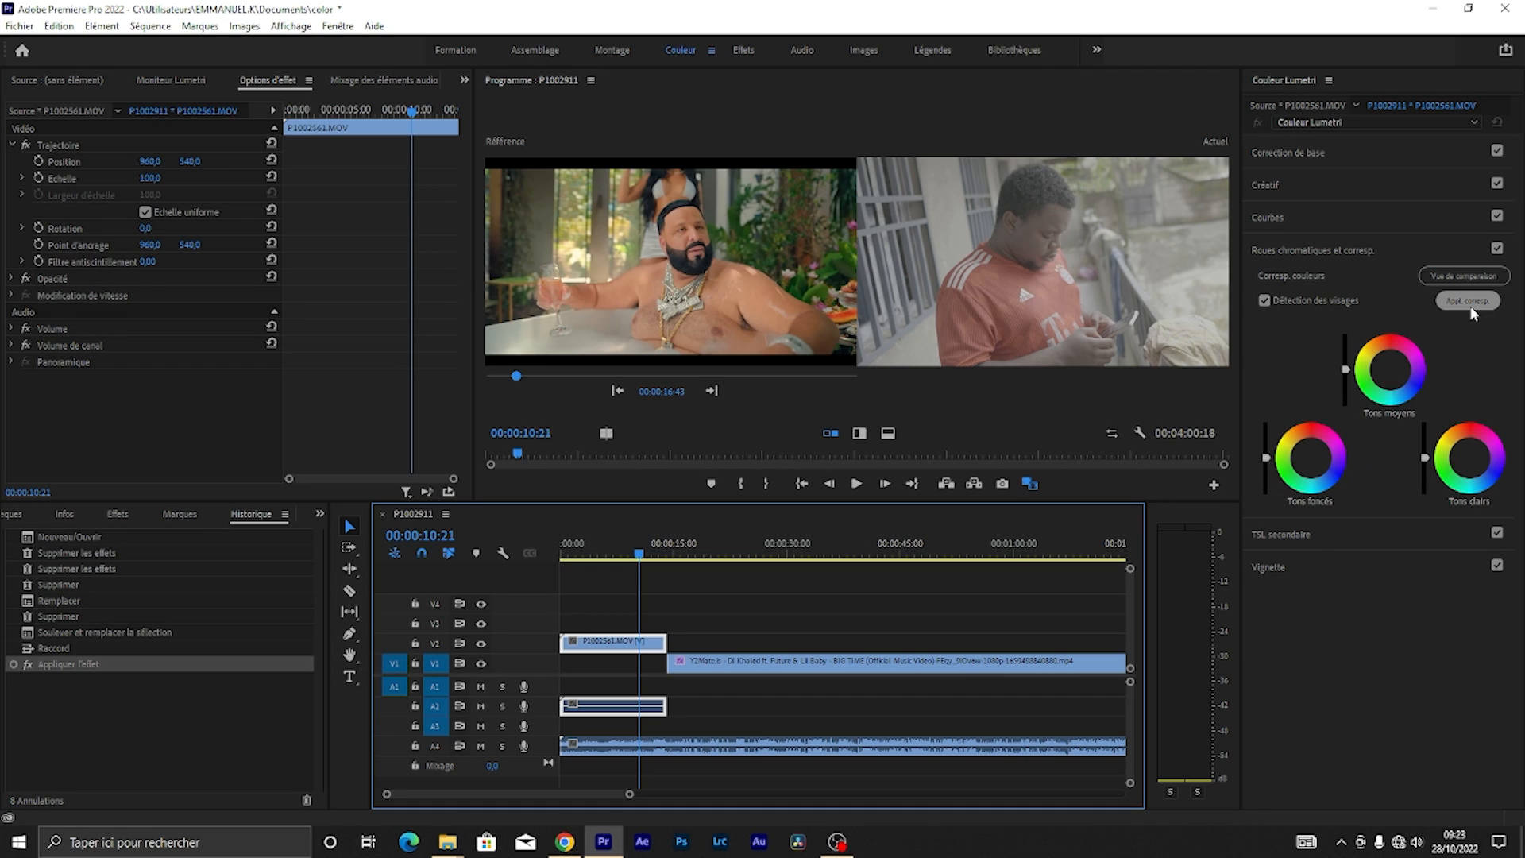
pyautogui.click(1470, 307)
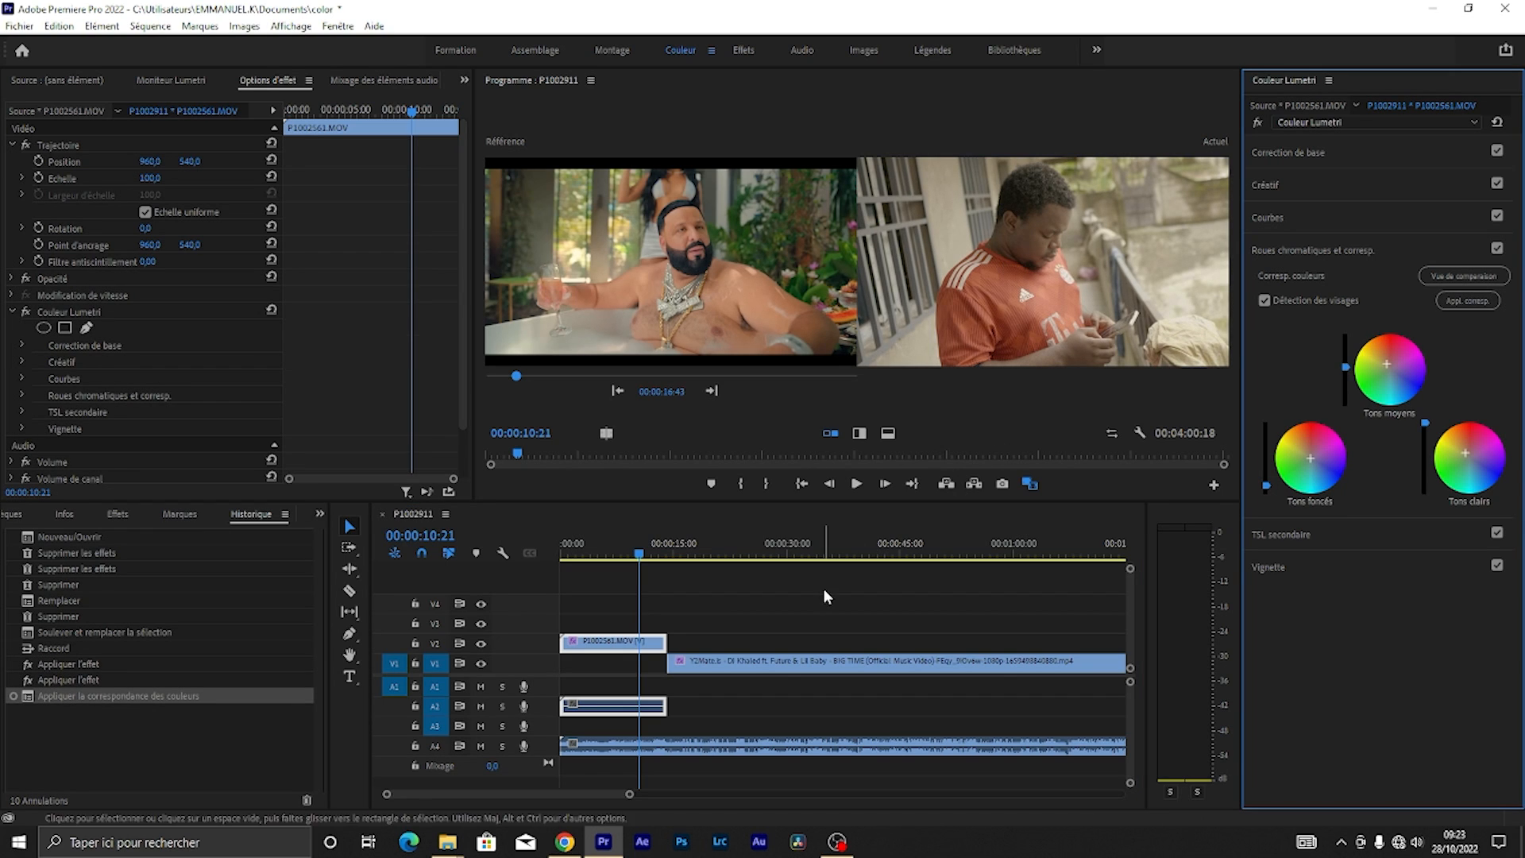
pyautogui.hotkey('ctrl', 'z')
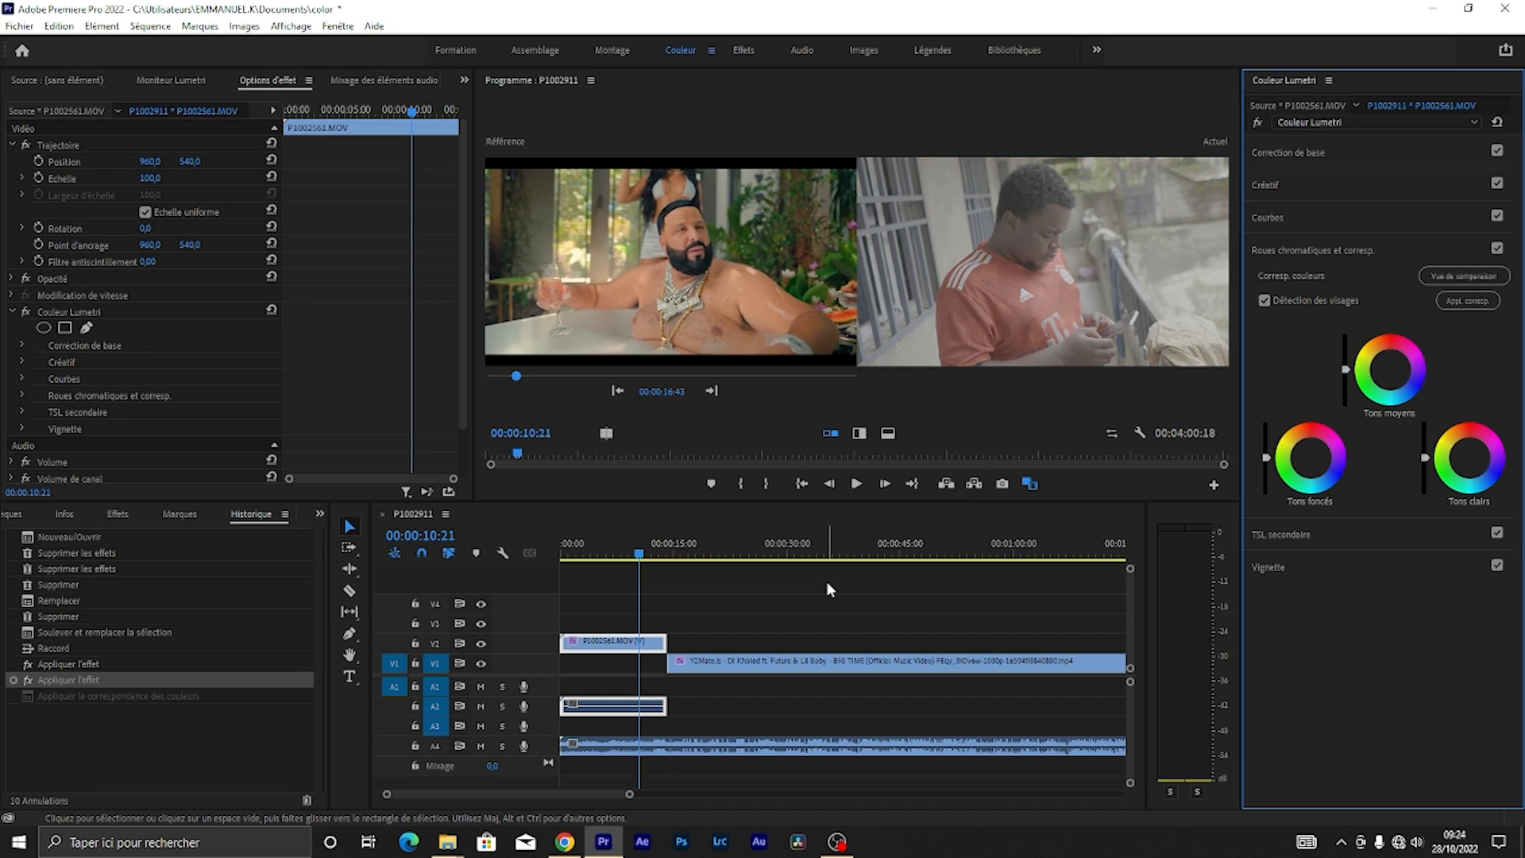
# Step: Load the VLog_to_V709_forV35_ver100 LUT from the F: drive as the Creative look of P1002561.MOV
pyautogui.click(1341, 189)
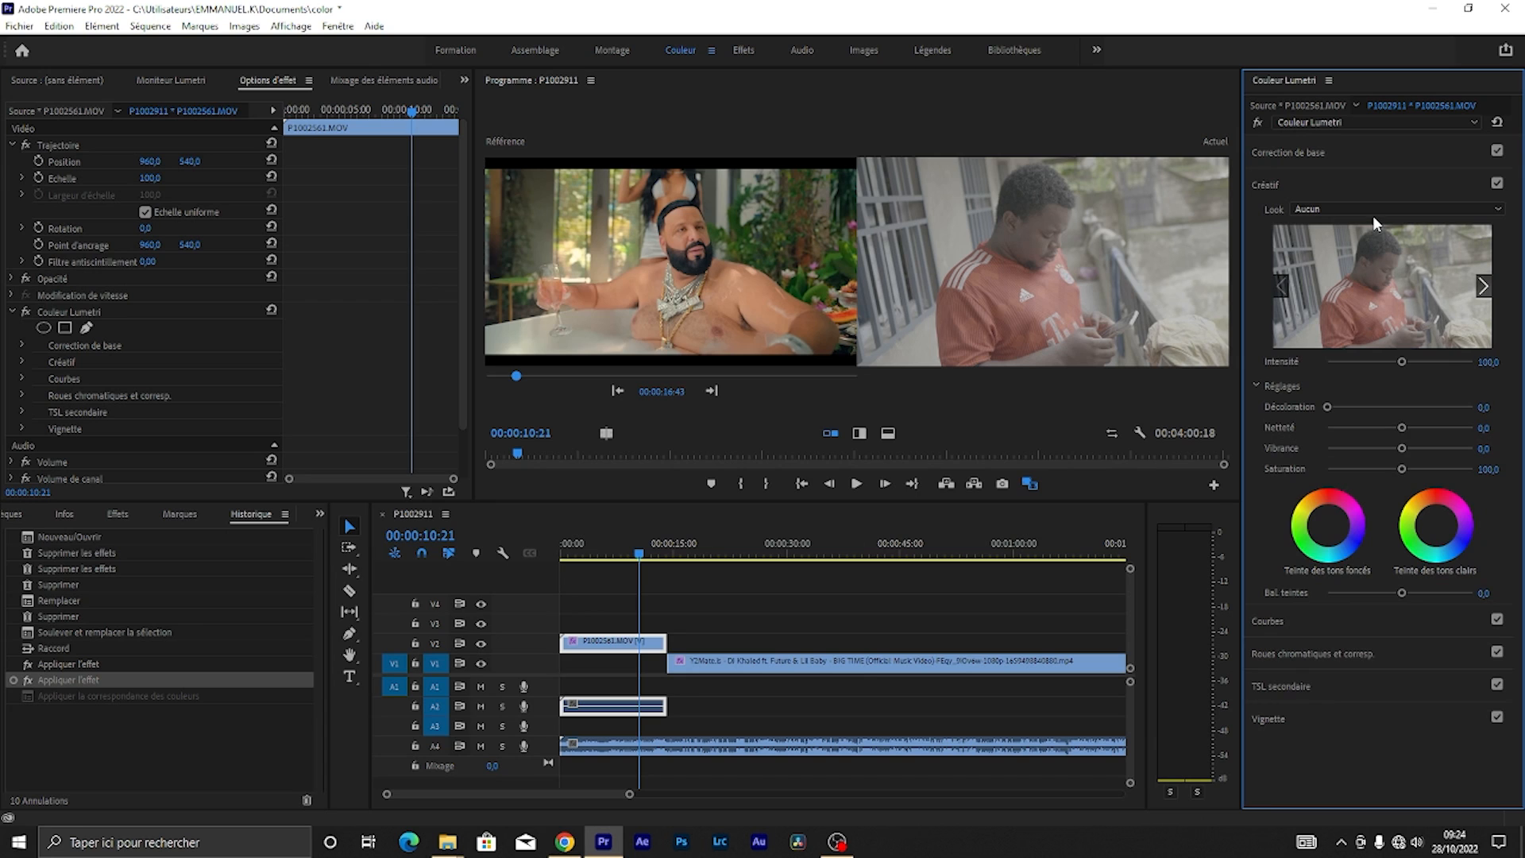
pyautogui.click(1370, 213)
pyautogui.click(1325, 262)
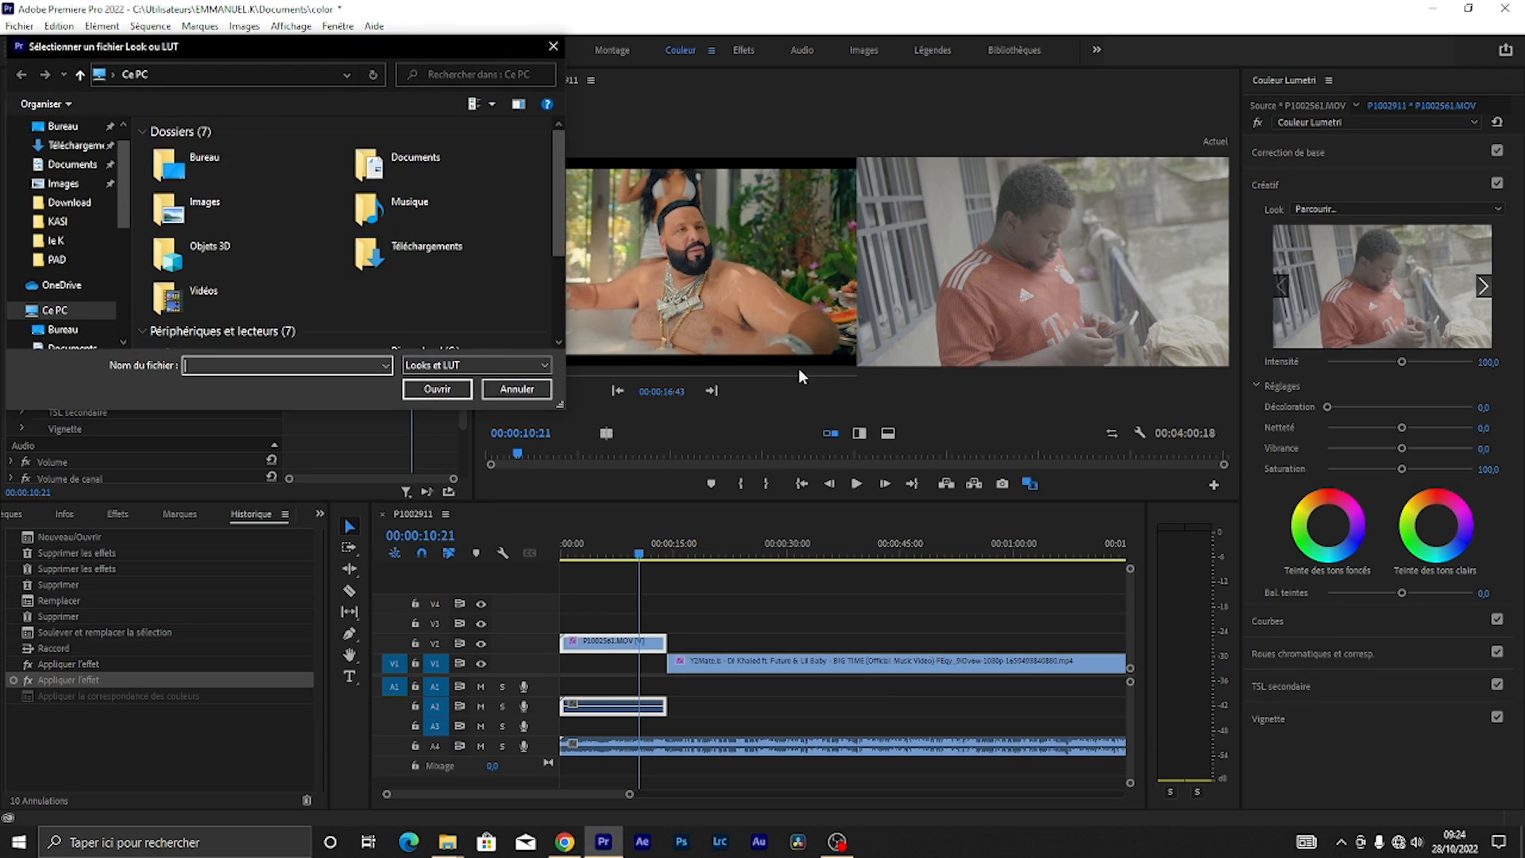
pyautogui.scroll(-3, 138, 309)
pyautogui.scroll(-2, 85, 322)
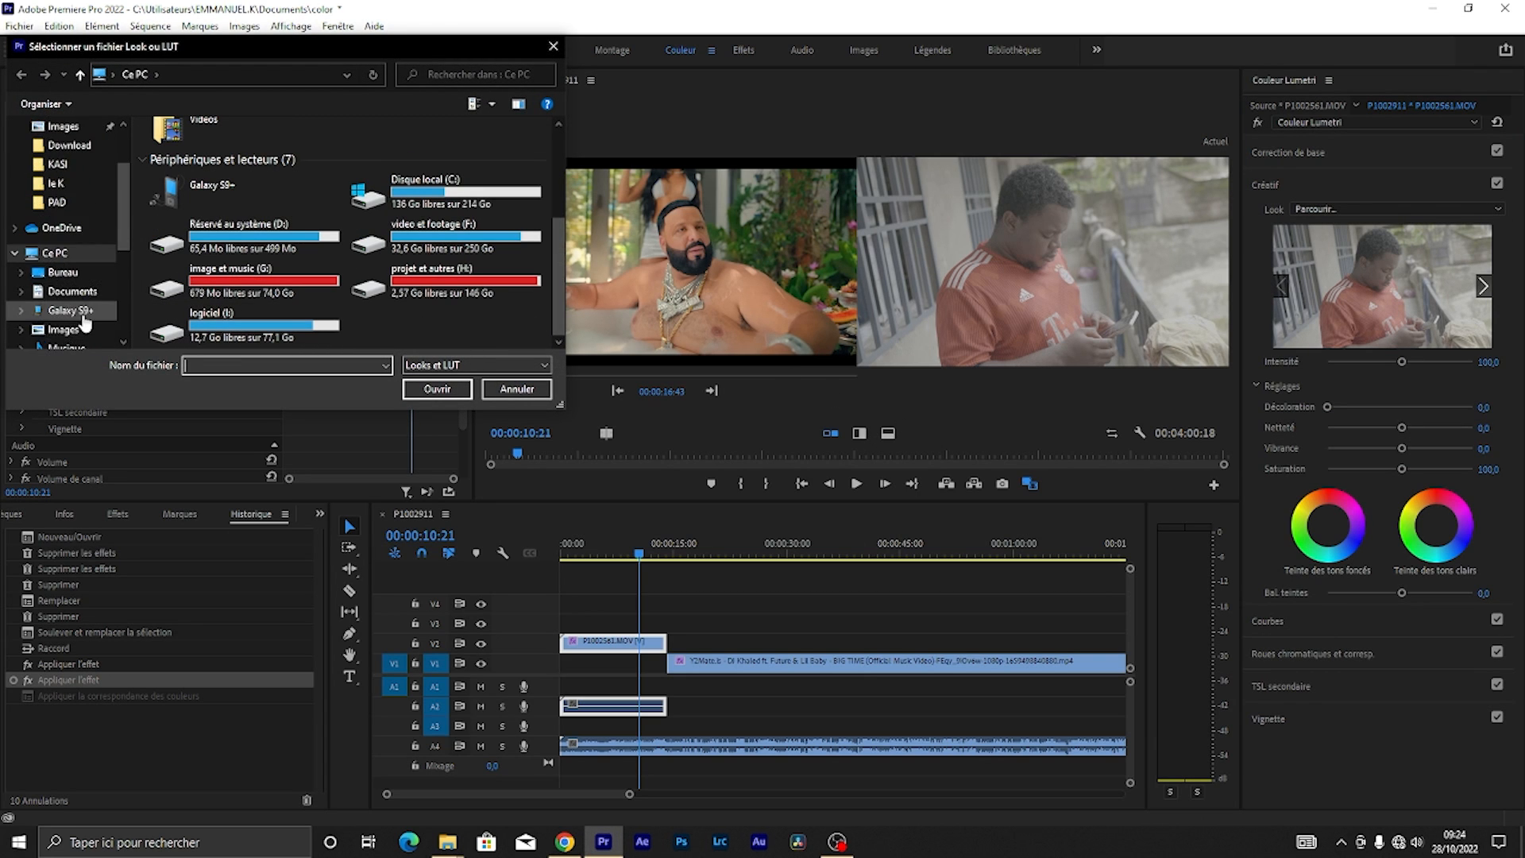
pyautogui.scroll(-3, 85, 322)
pyautogui.click(71, 280)
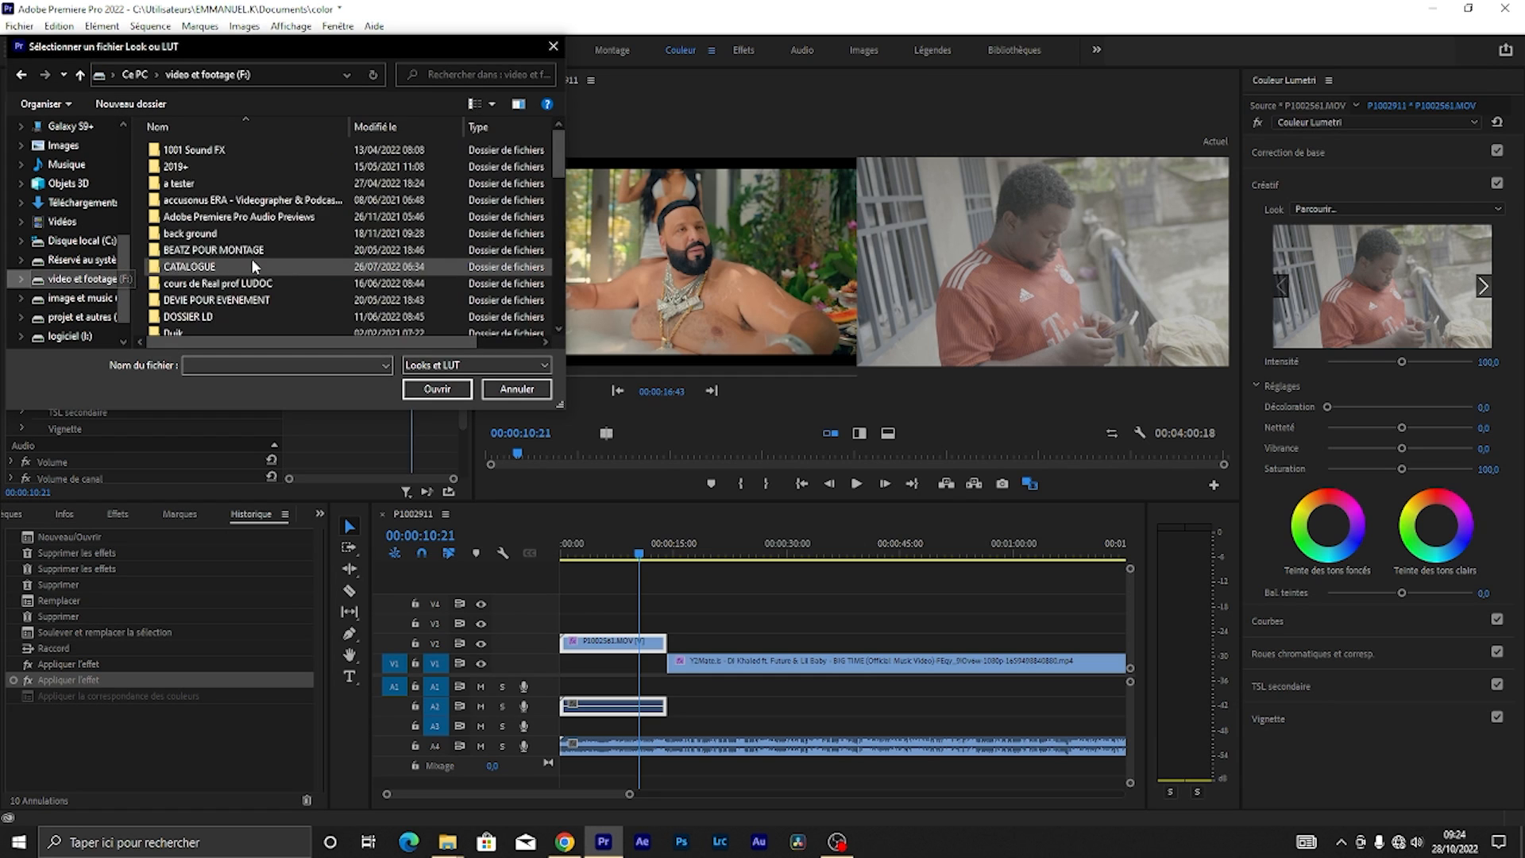
pyautogui.scroll(-5, 251, 266)
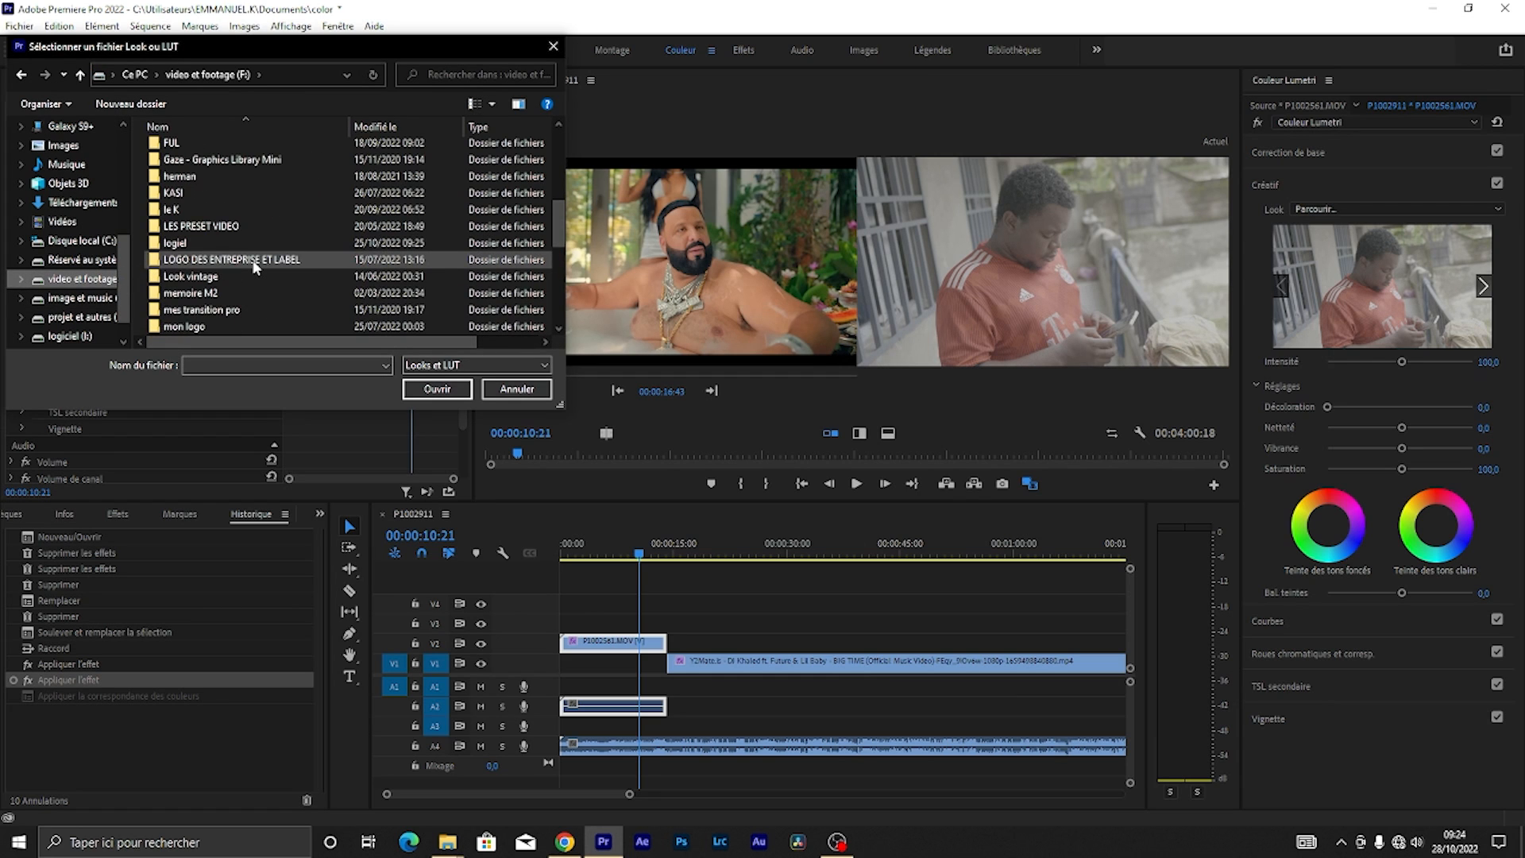
pyautogui.doubleClick(197, 210)
pyautogui.click(196, 218)
pyautogui.click(438, 389)
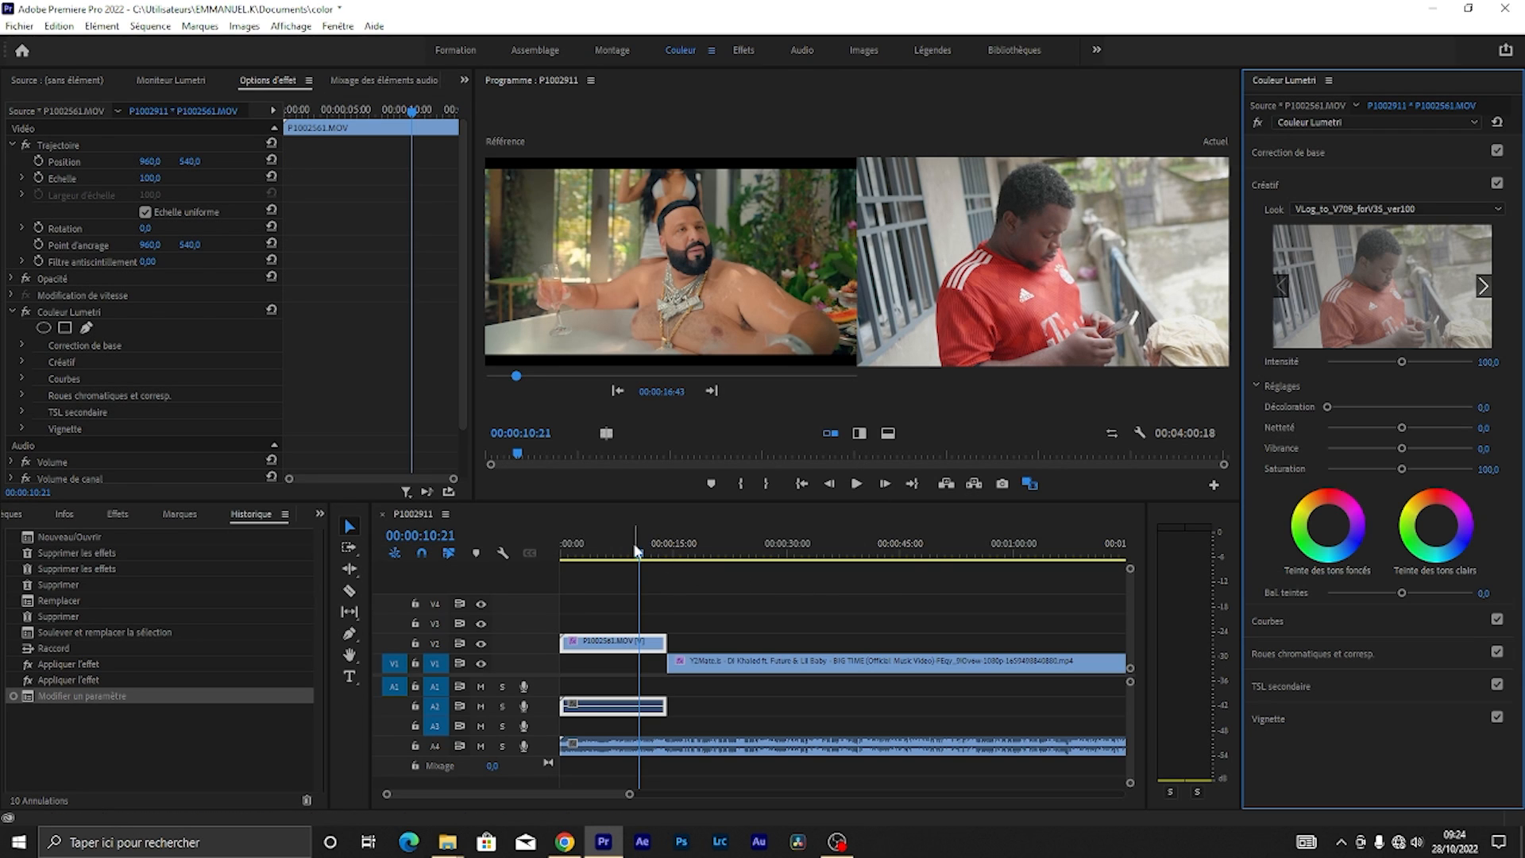
# Step: Correct the white balance of P1002561.MOV by sampling the white stripes on the shirt, and set the temperature to -12.0
pyautogui.moveTo(637, 550)
pyautogui.mouseDown()
pyautogui.moveTo(678, 550)
pyautogui.moveTo(656, 550)
pyautogui.mouseUp()
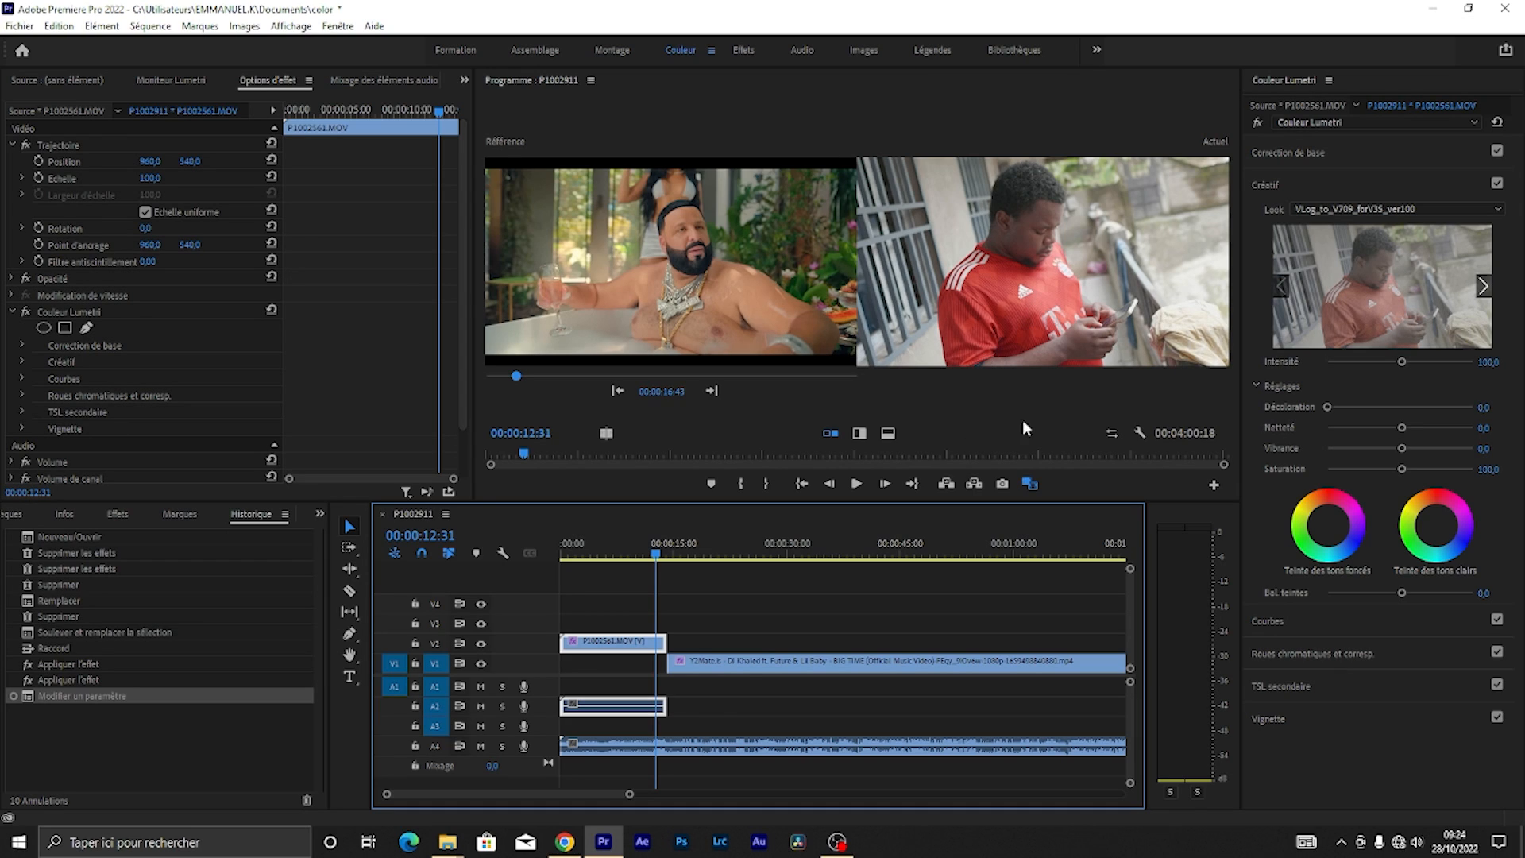
pyautogui.moveTo(647, 554); pyautogui.dragTo(656, 554)
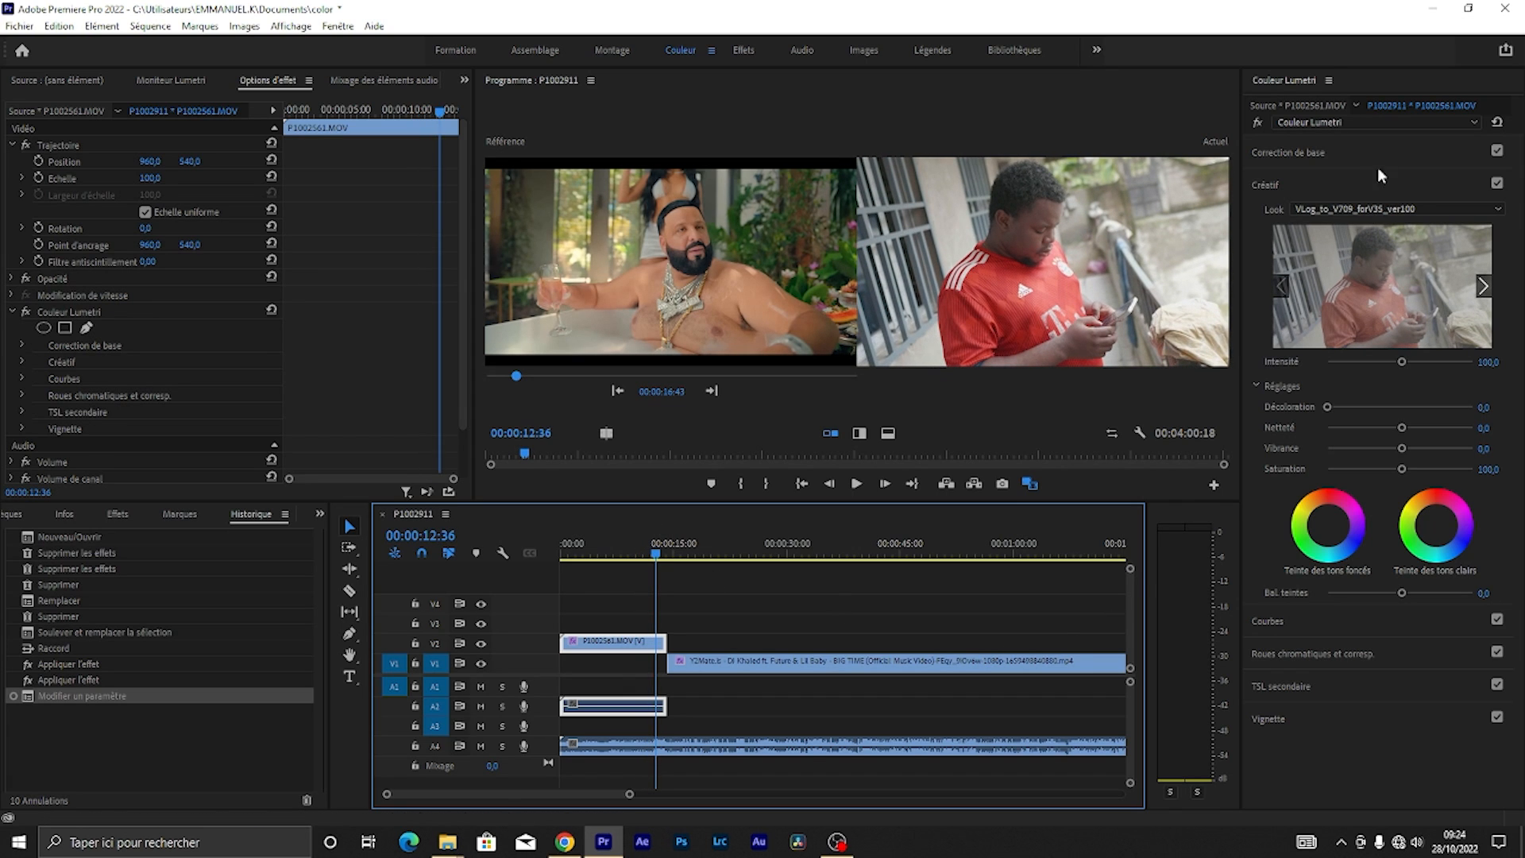
pyautogui.click(1359, 151)
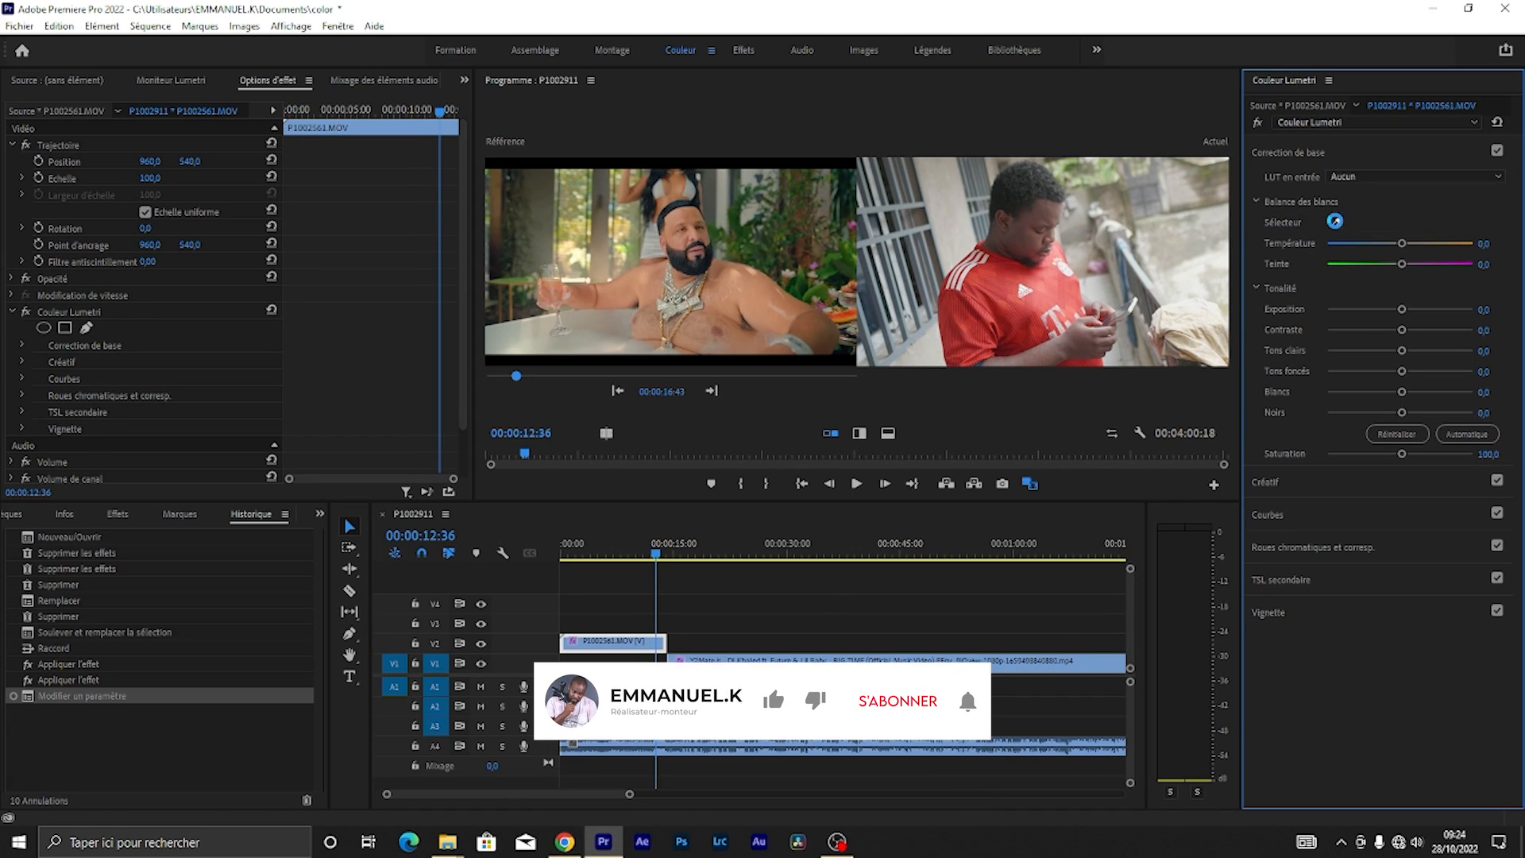
pyautogui.click(1337, 224)
pyautogui.click(966, 275)
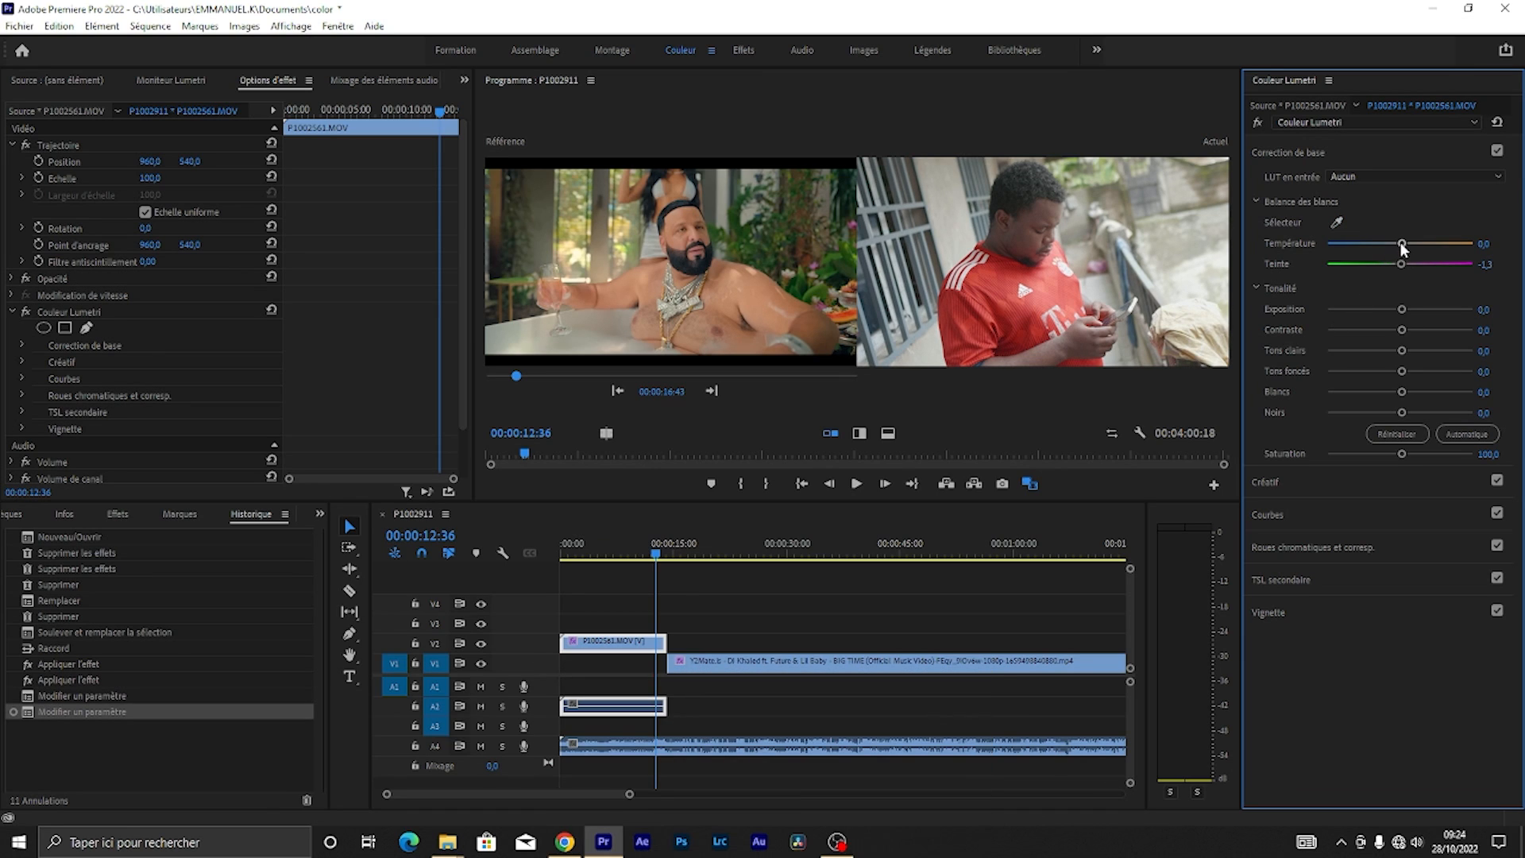
pyautogui.moveTo(1402, 243); pyautogui.dragTo(1392, 243)
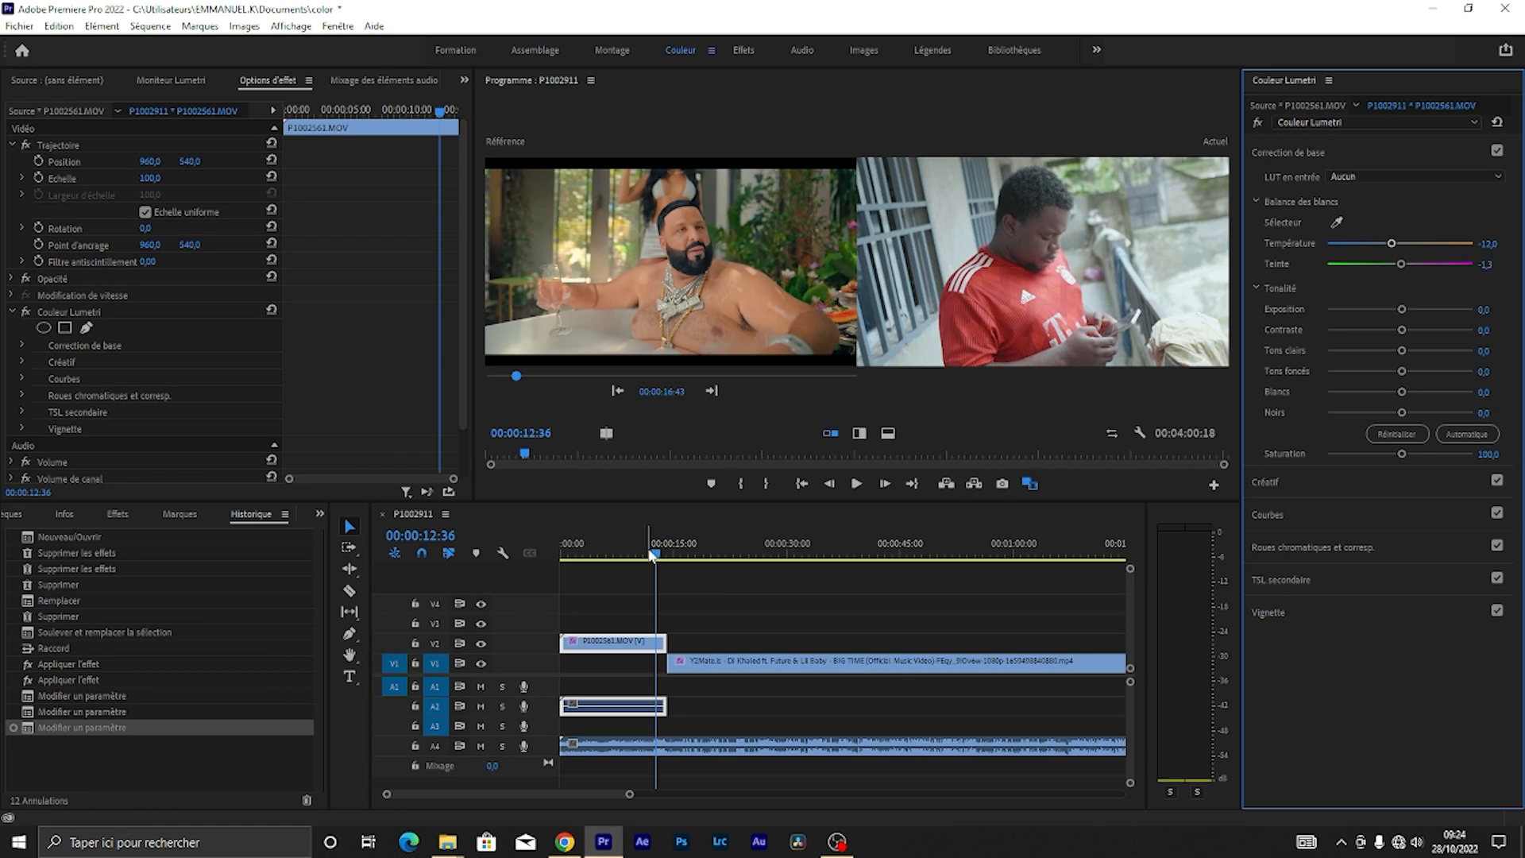
# Step: Apply the color match to P1002561.MOV at 00:00:11:02, using the music video as reference with face detection on
pyautogui.moveTo(652, 554); pyautogui.dragTo(643, 554)
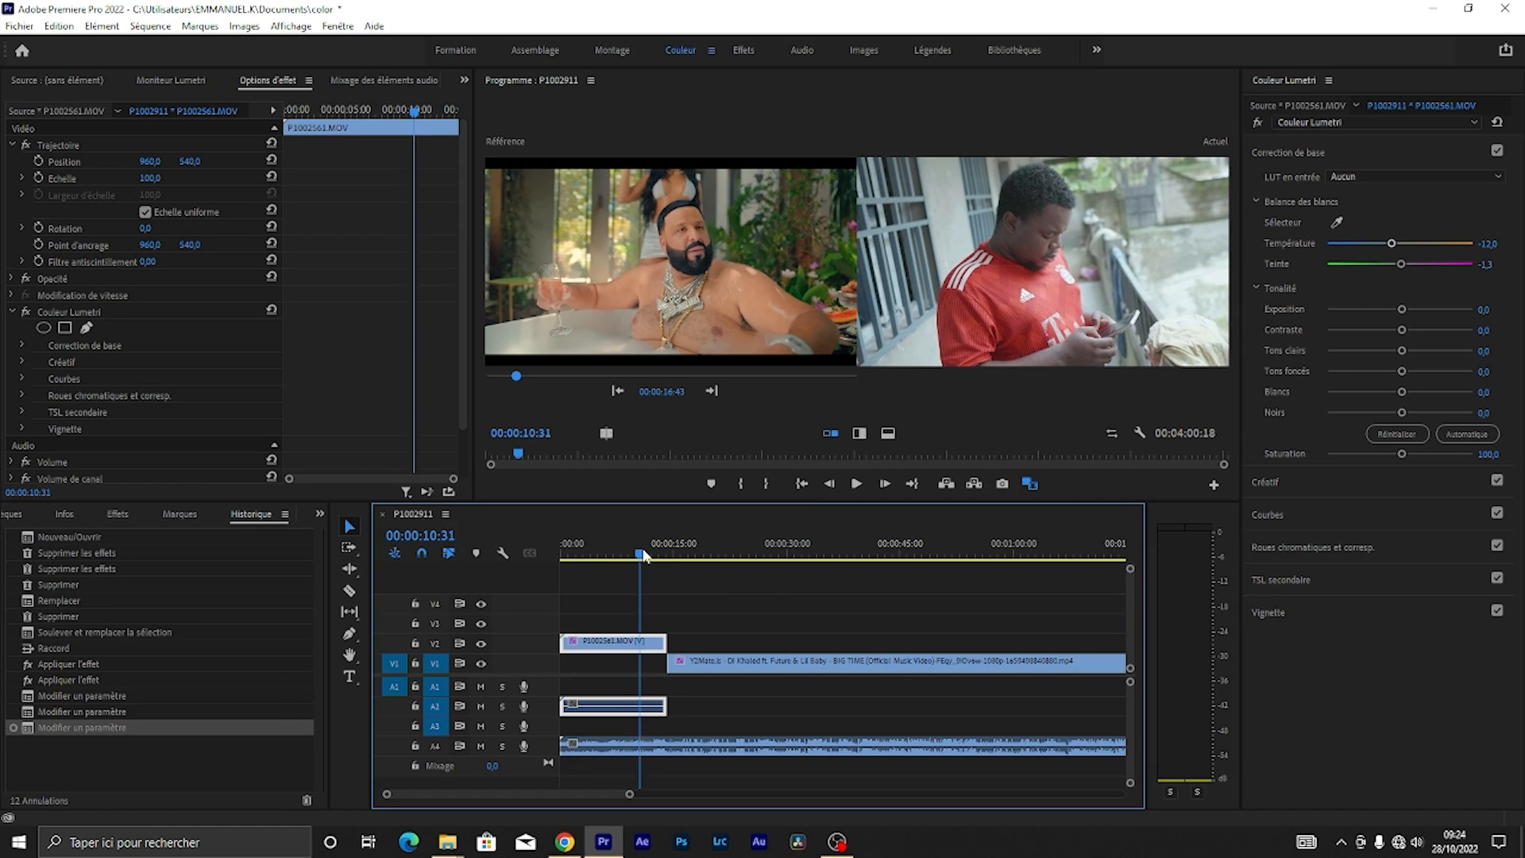
pyautogui.click(1362, 546)
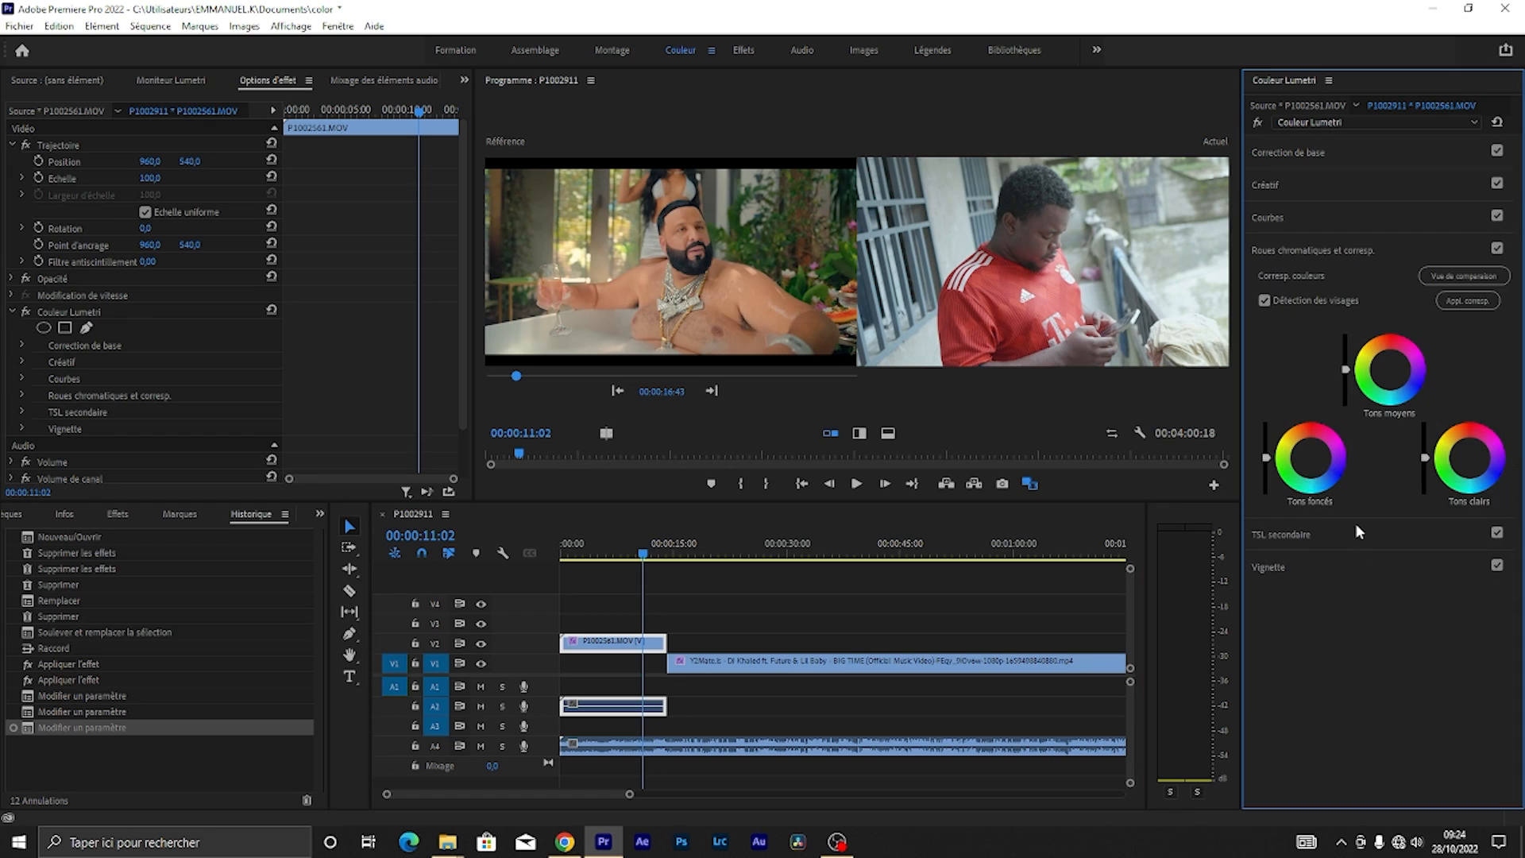
pyautogui.click(1468, 301)
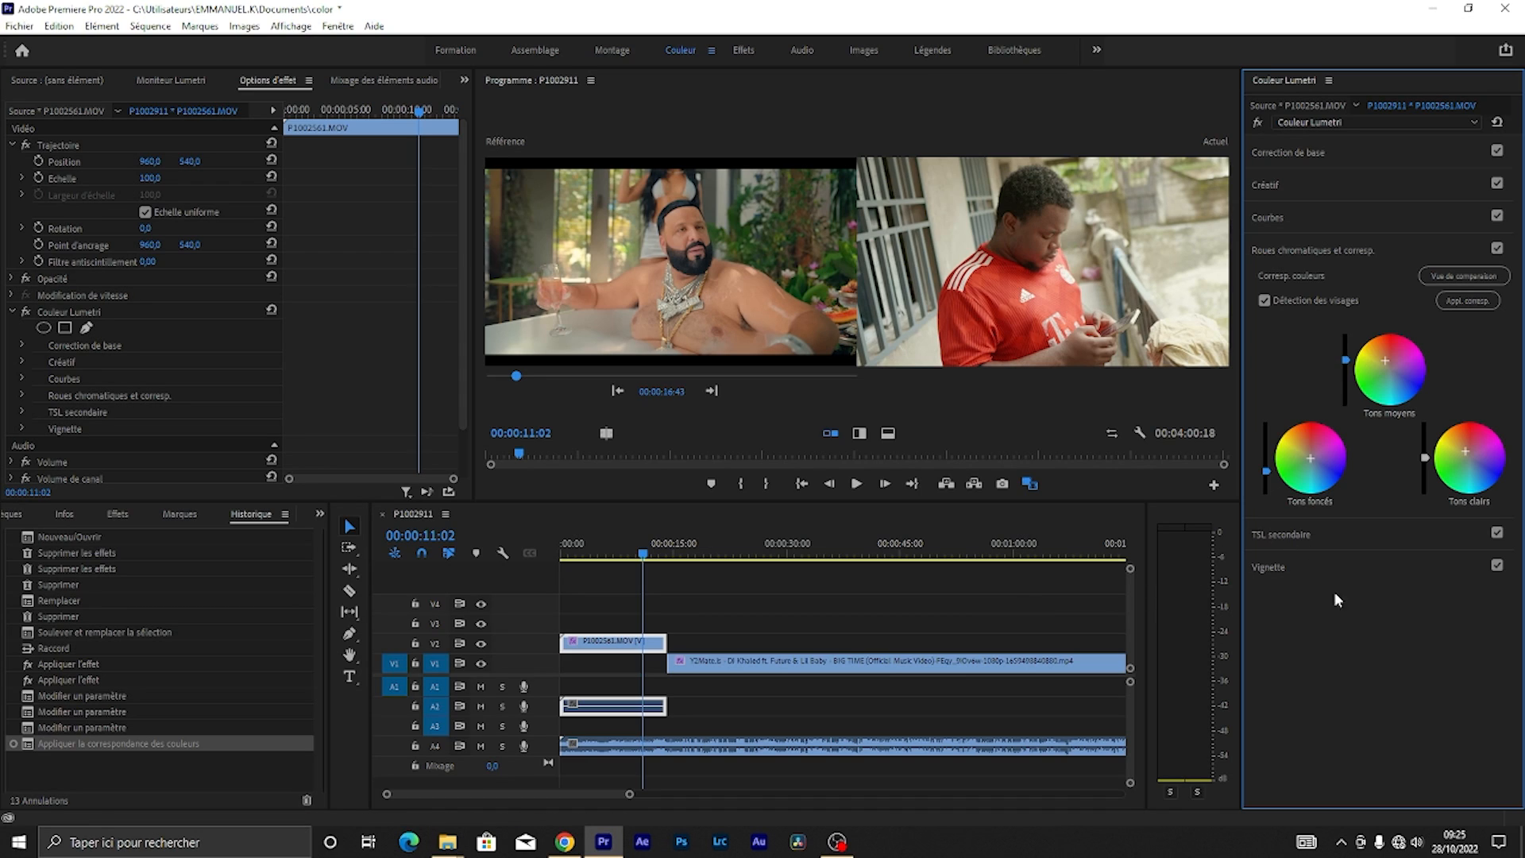
# Step: Cool the white balance of P1002561.MOV by setting the basic correction temperature to -26.1
pyautogui.click(1340, 189)
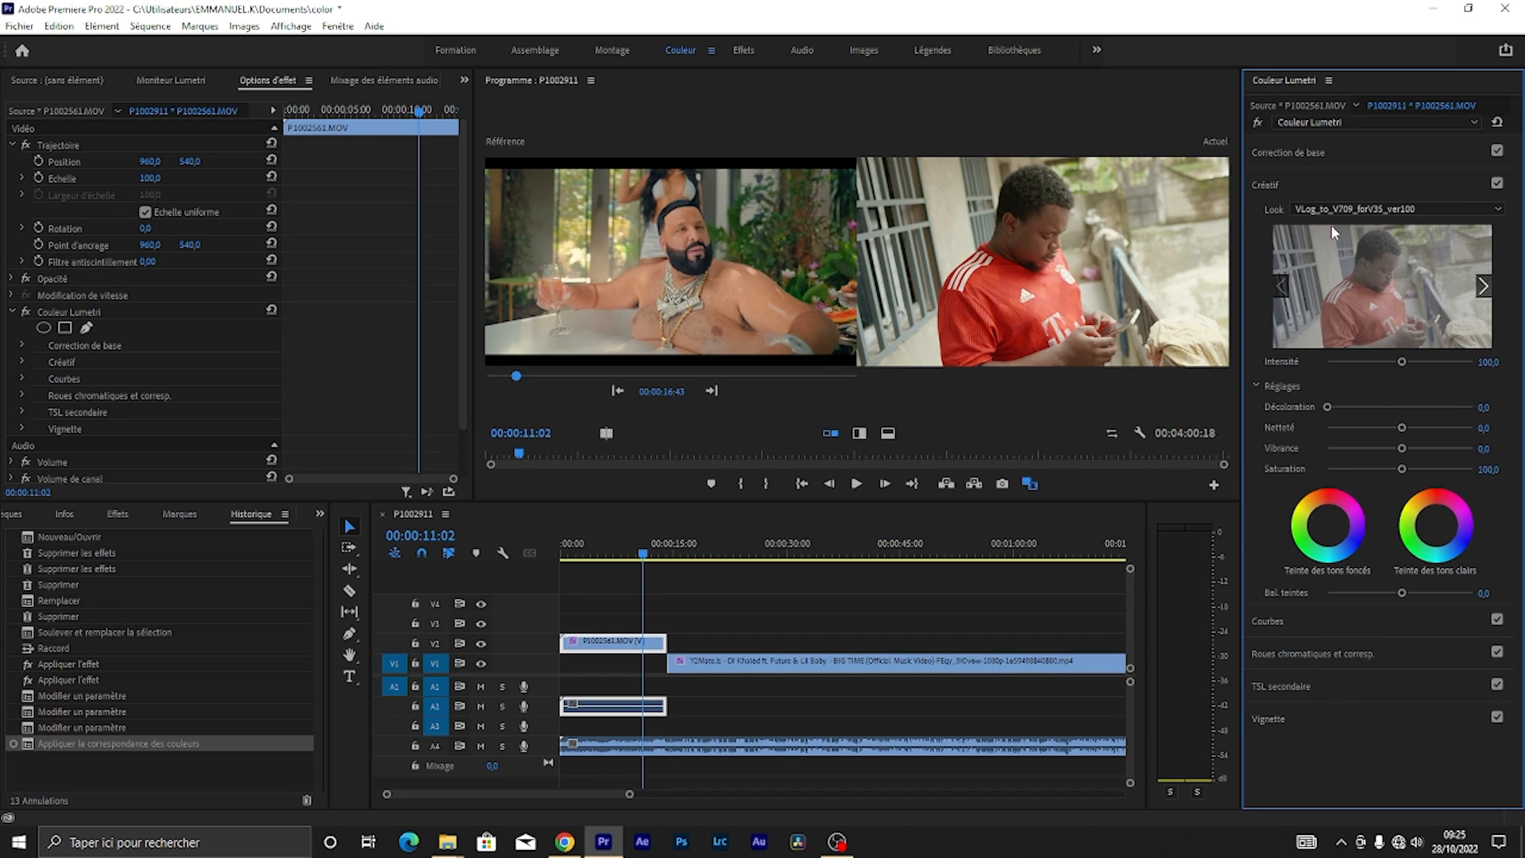
pyautogui.click(1363, 189)
pyautogui.click(1361, 151)
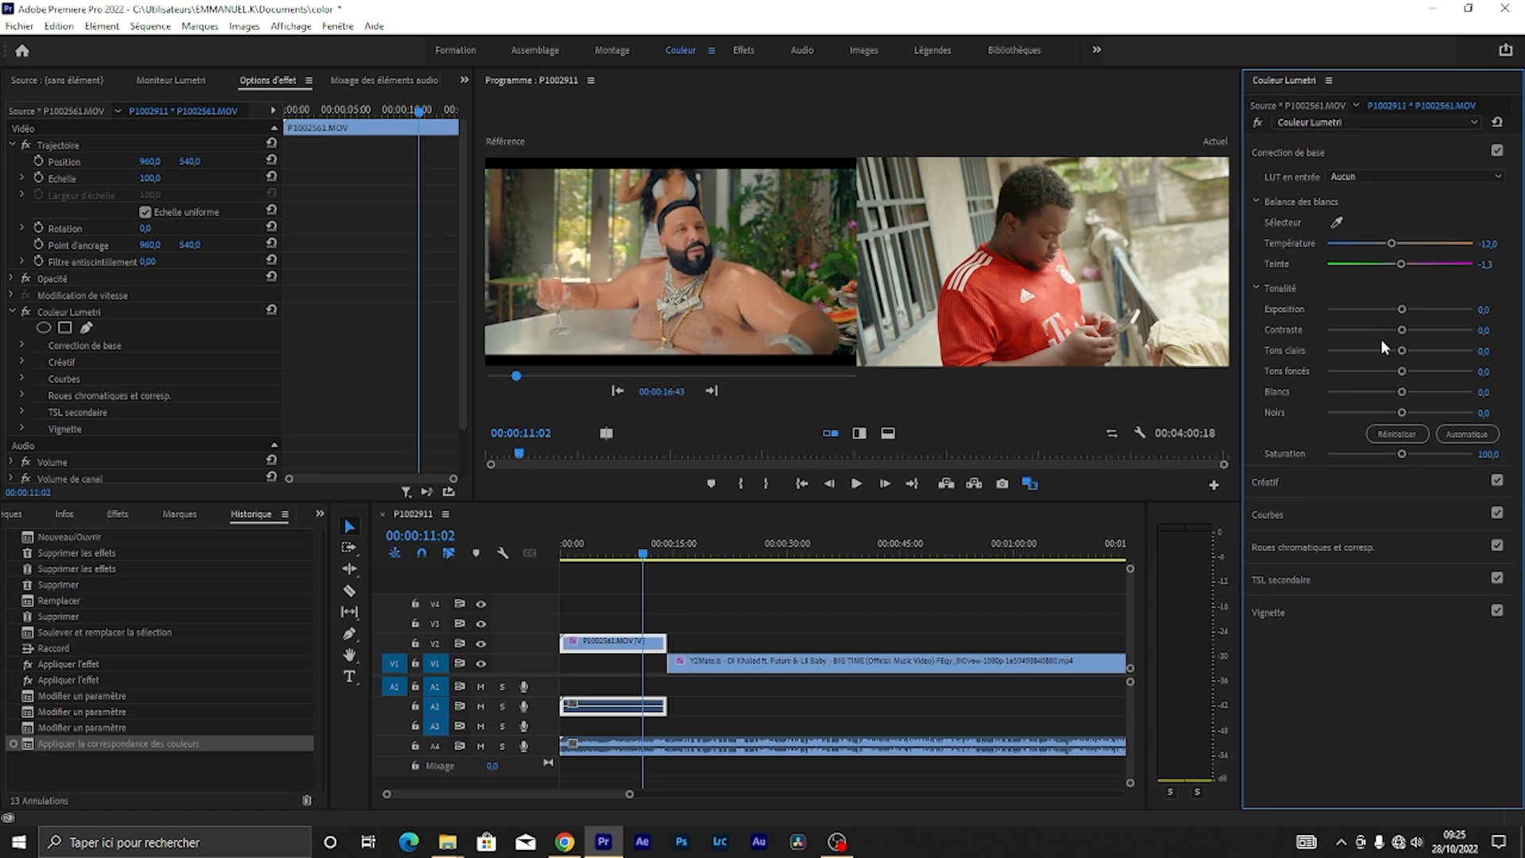
pyautogui.moveTo(1391, 243); pyautogui.dragTo(1383, 246)
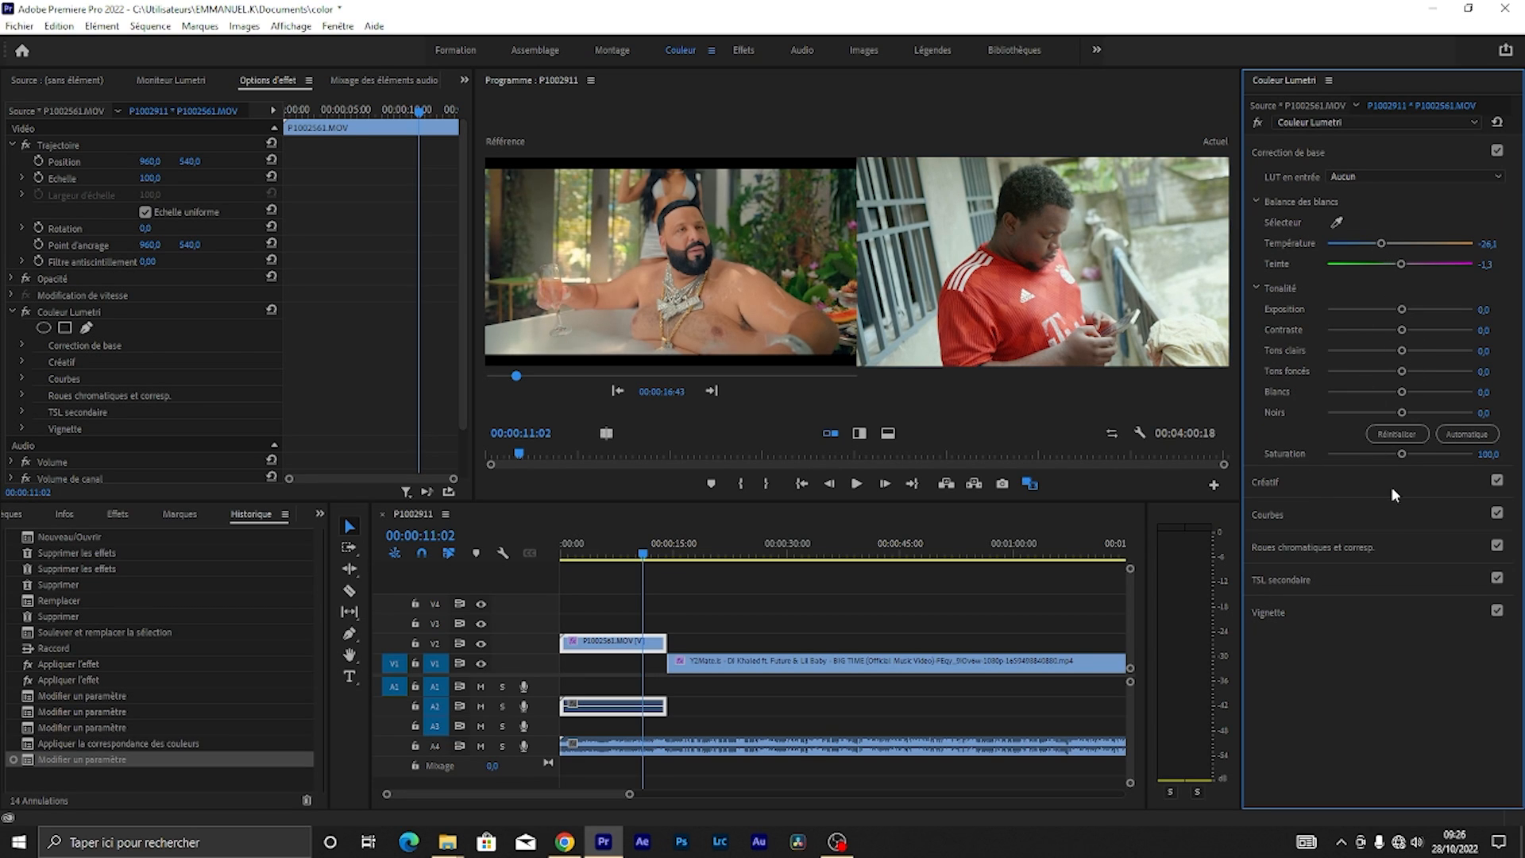
# Step: Sample the red shirt for the Hue vs Saturation curve and raise the middle red point to boost its saturation
pyautogui.click(1401, 518)
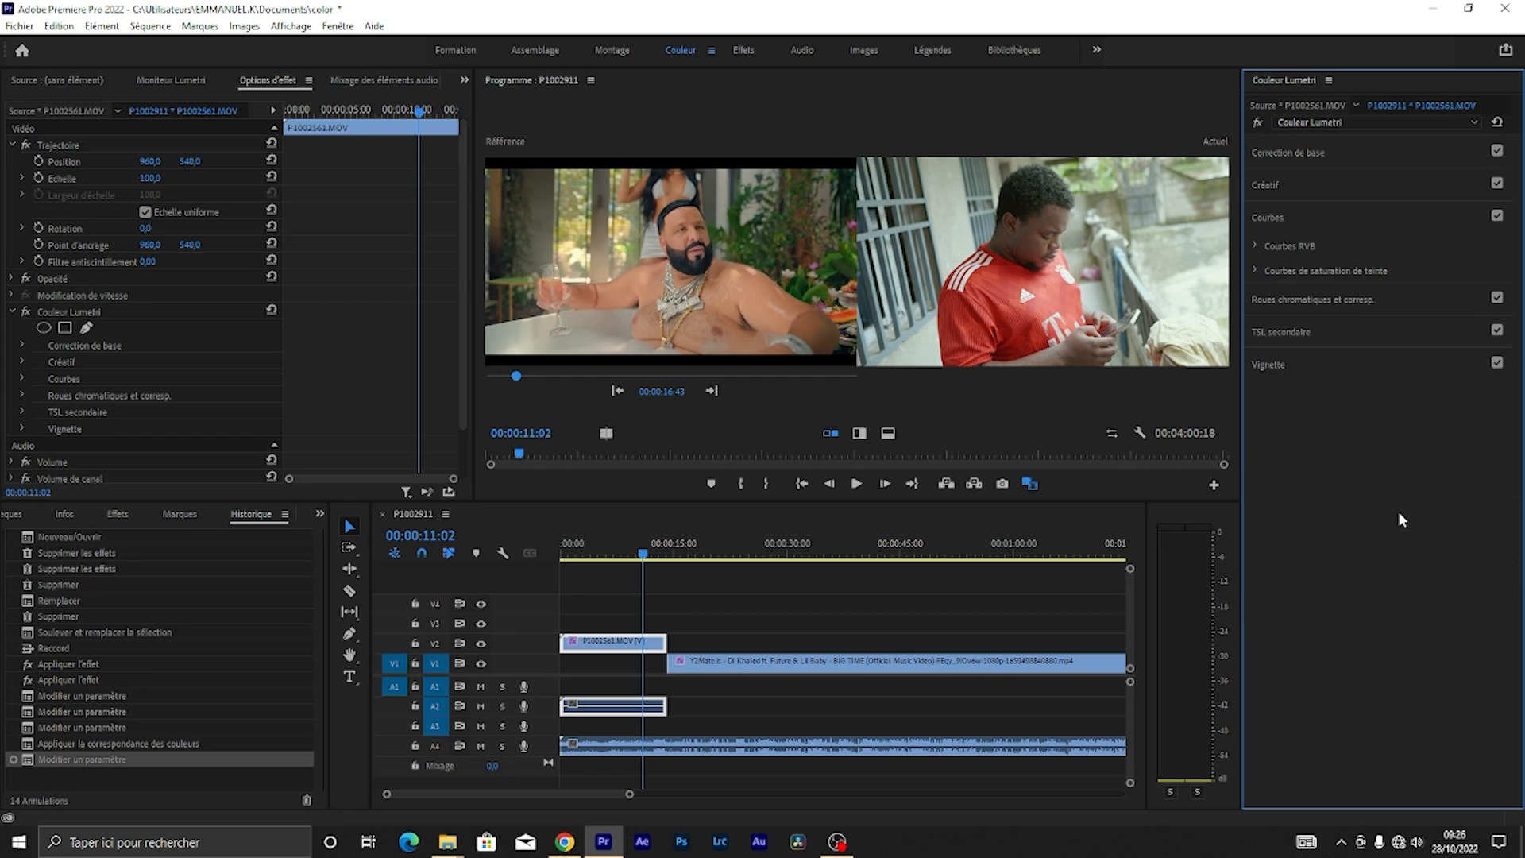
pyautogui.click(1347, 300)
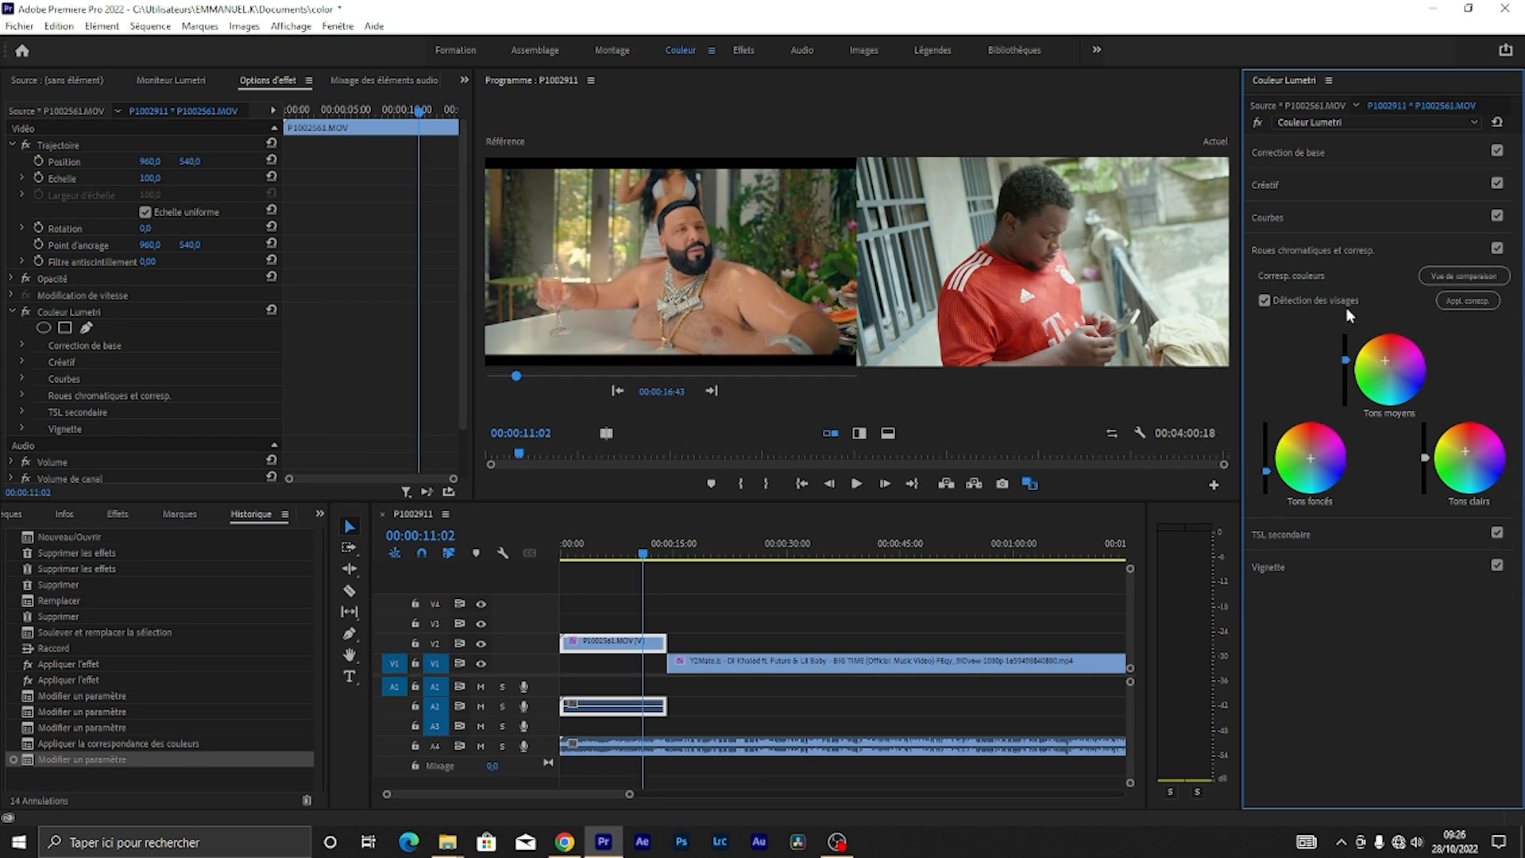
pyautogui.click(1315, 218)
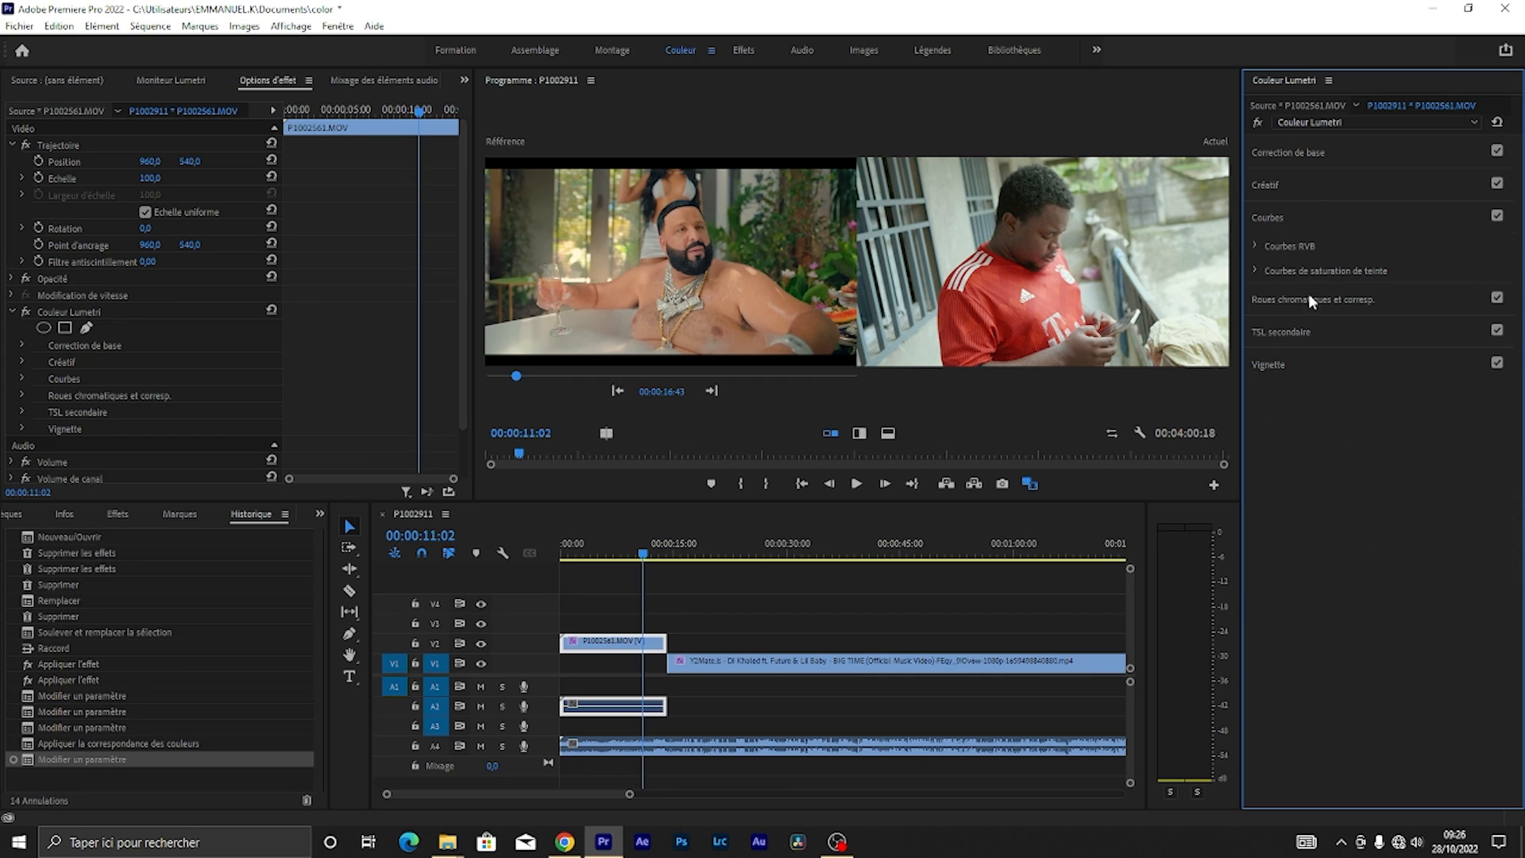
pyautogui.click(1257, 270)
pyautogui.click(1460, 293)
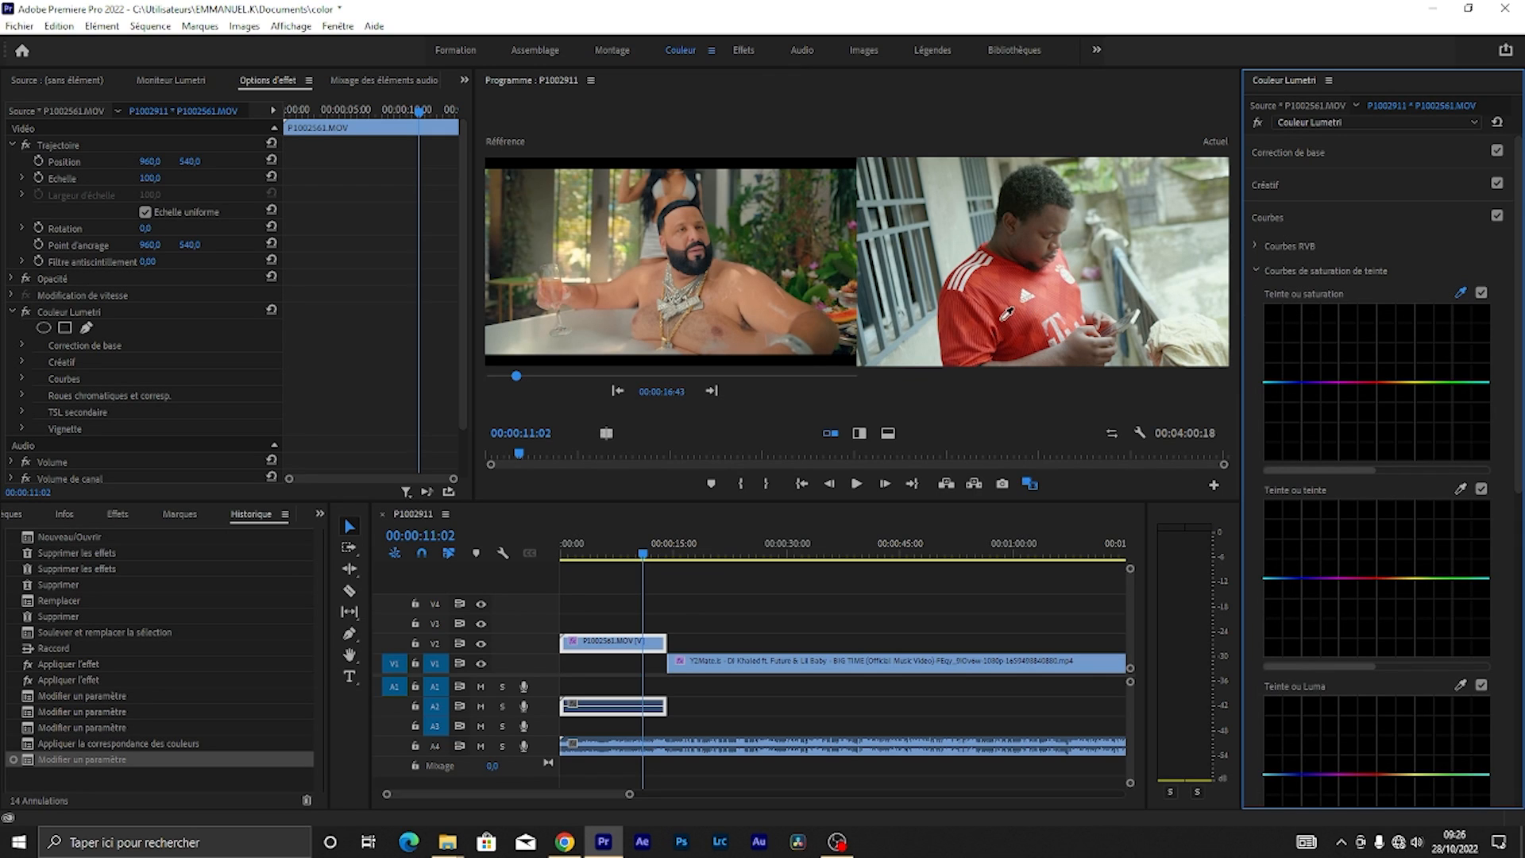
pyautogui.click(1005, 302)
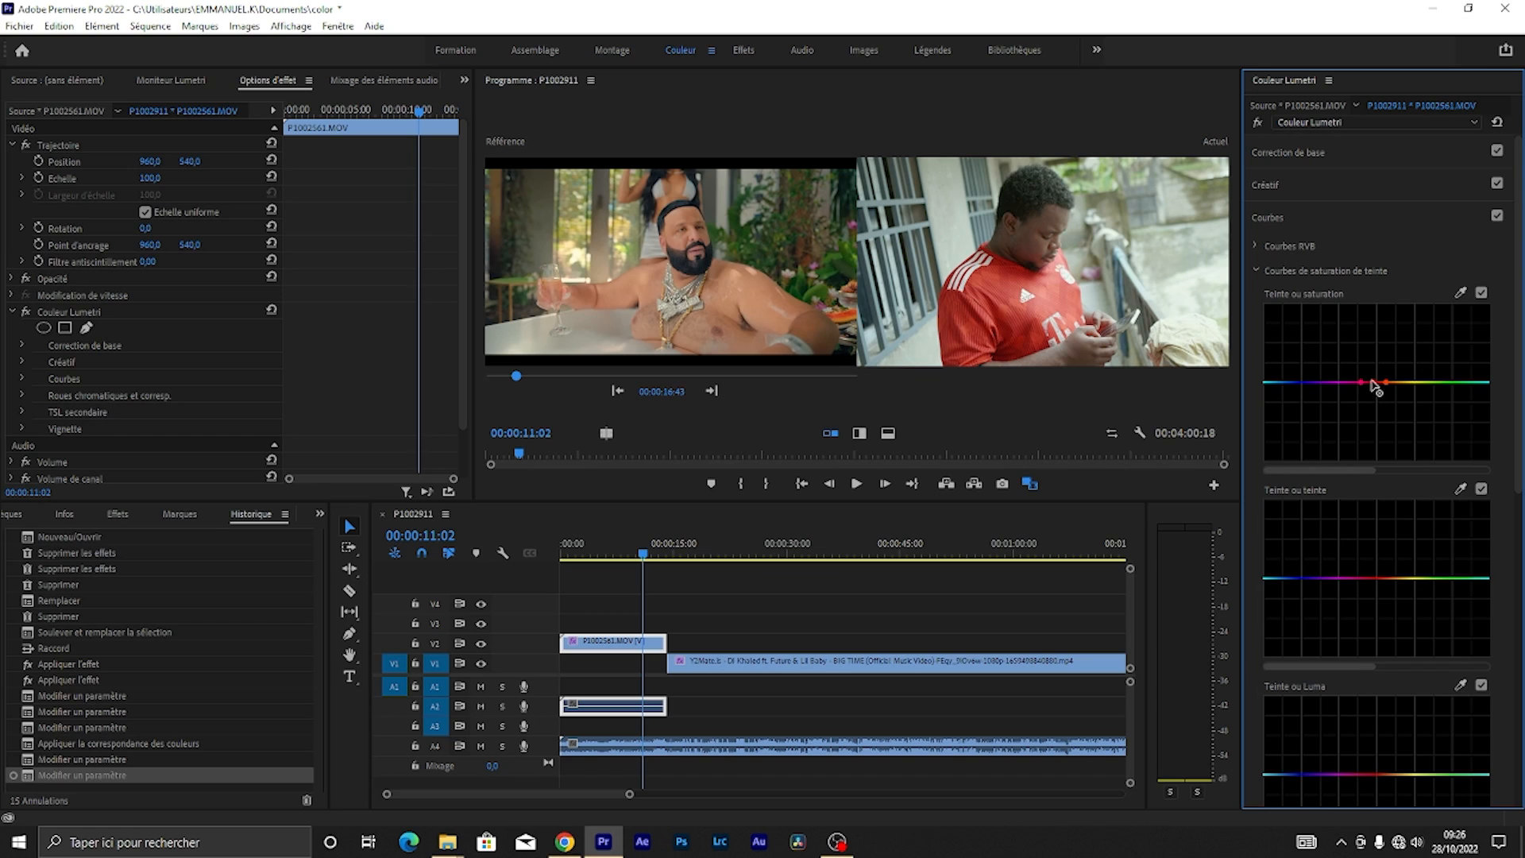
pyautogui.moveTo(1373, 384); pyautogui.dragTo(1374, 342)
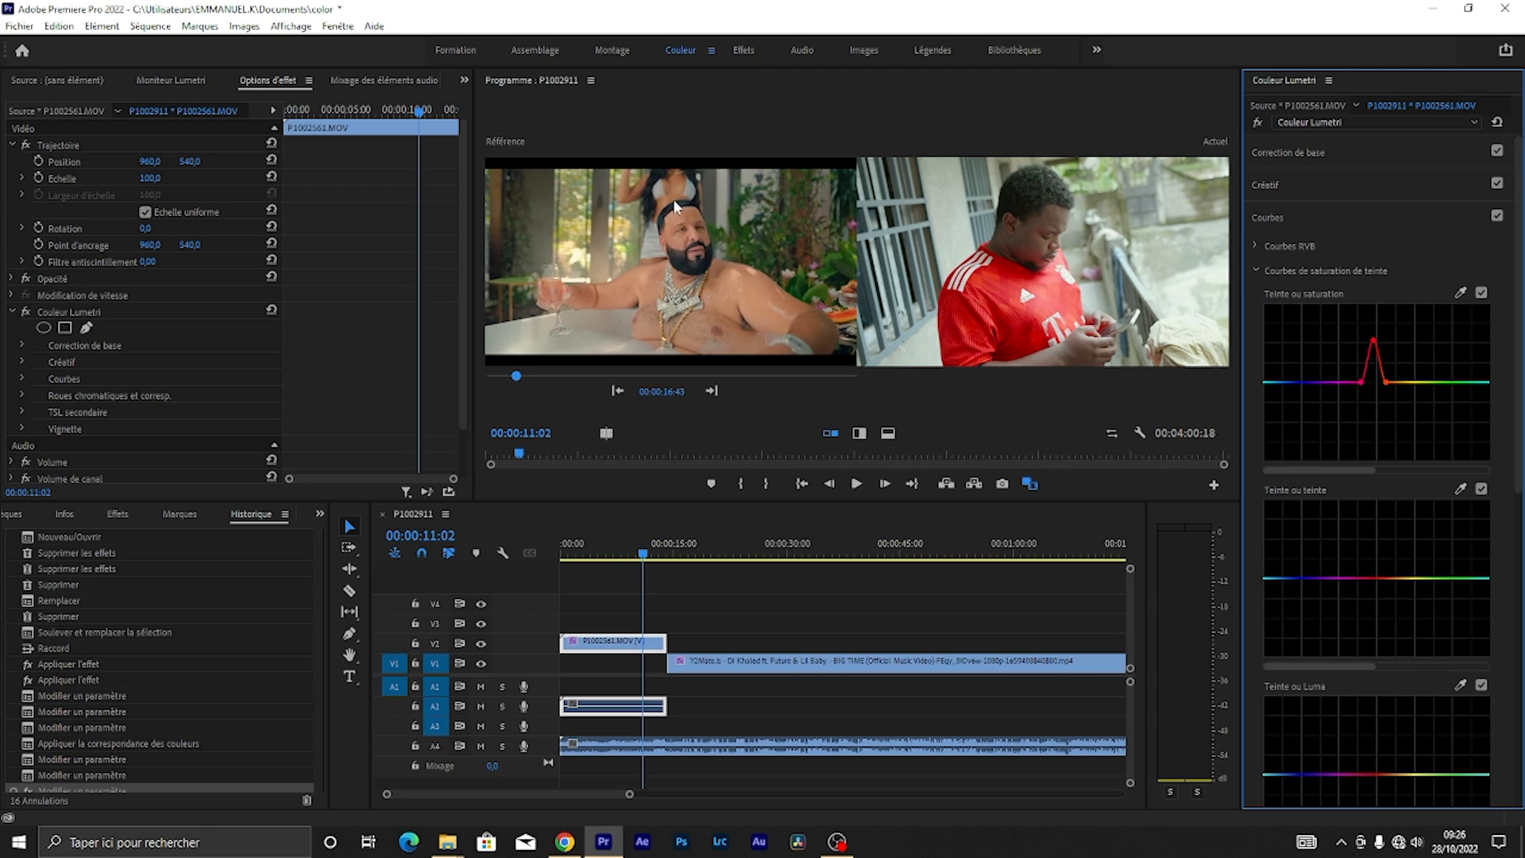
# Step: Add a second Lumetri Color effect to P1002561.MOV
pyautogui.scroll(-2, 1345, 585)
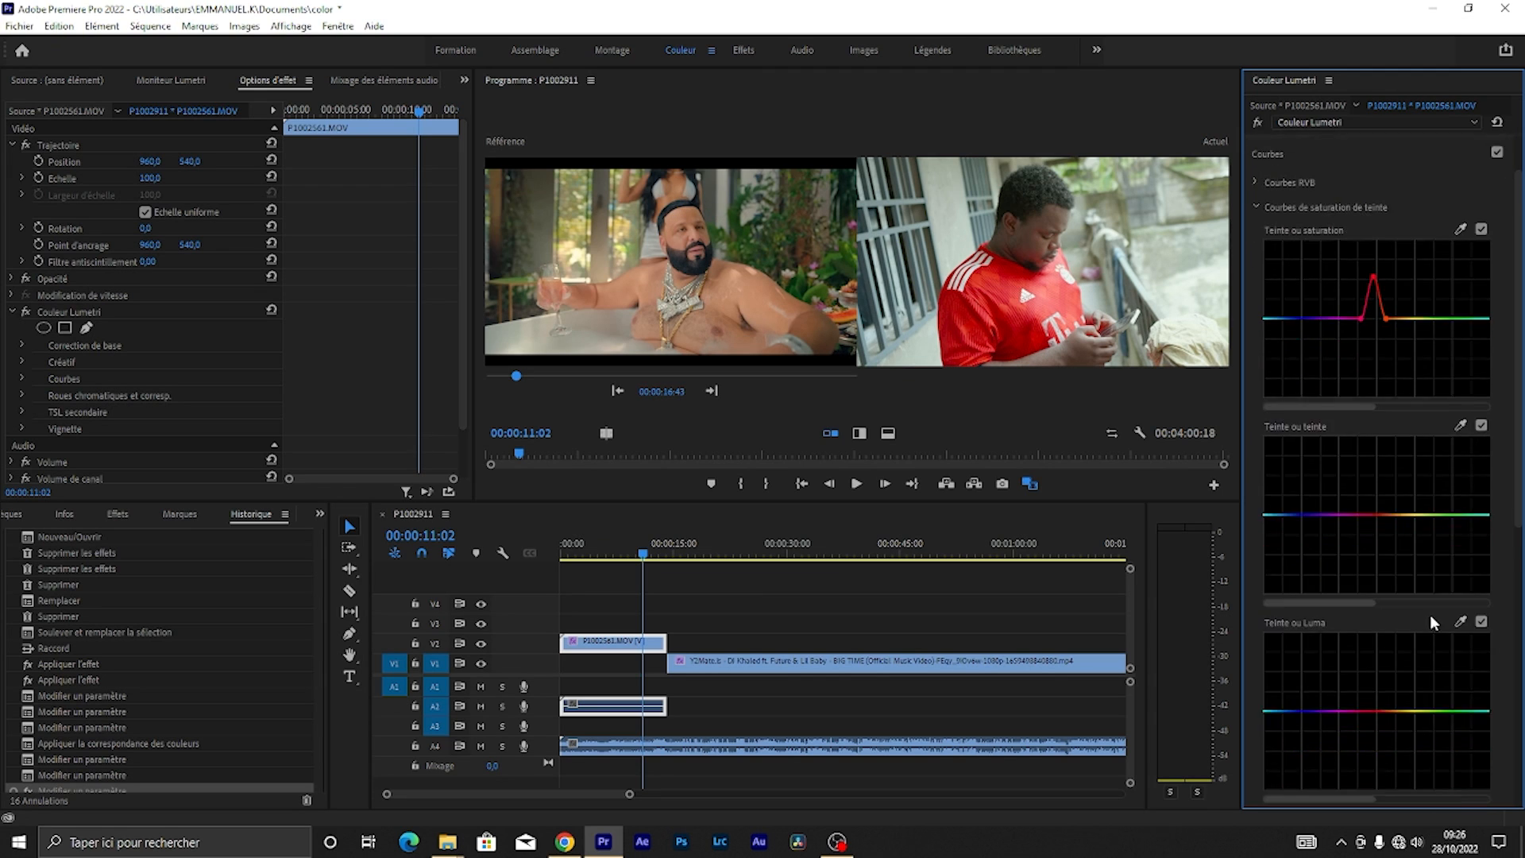
pyautogui.click(740, 610)
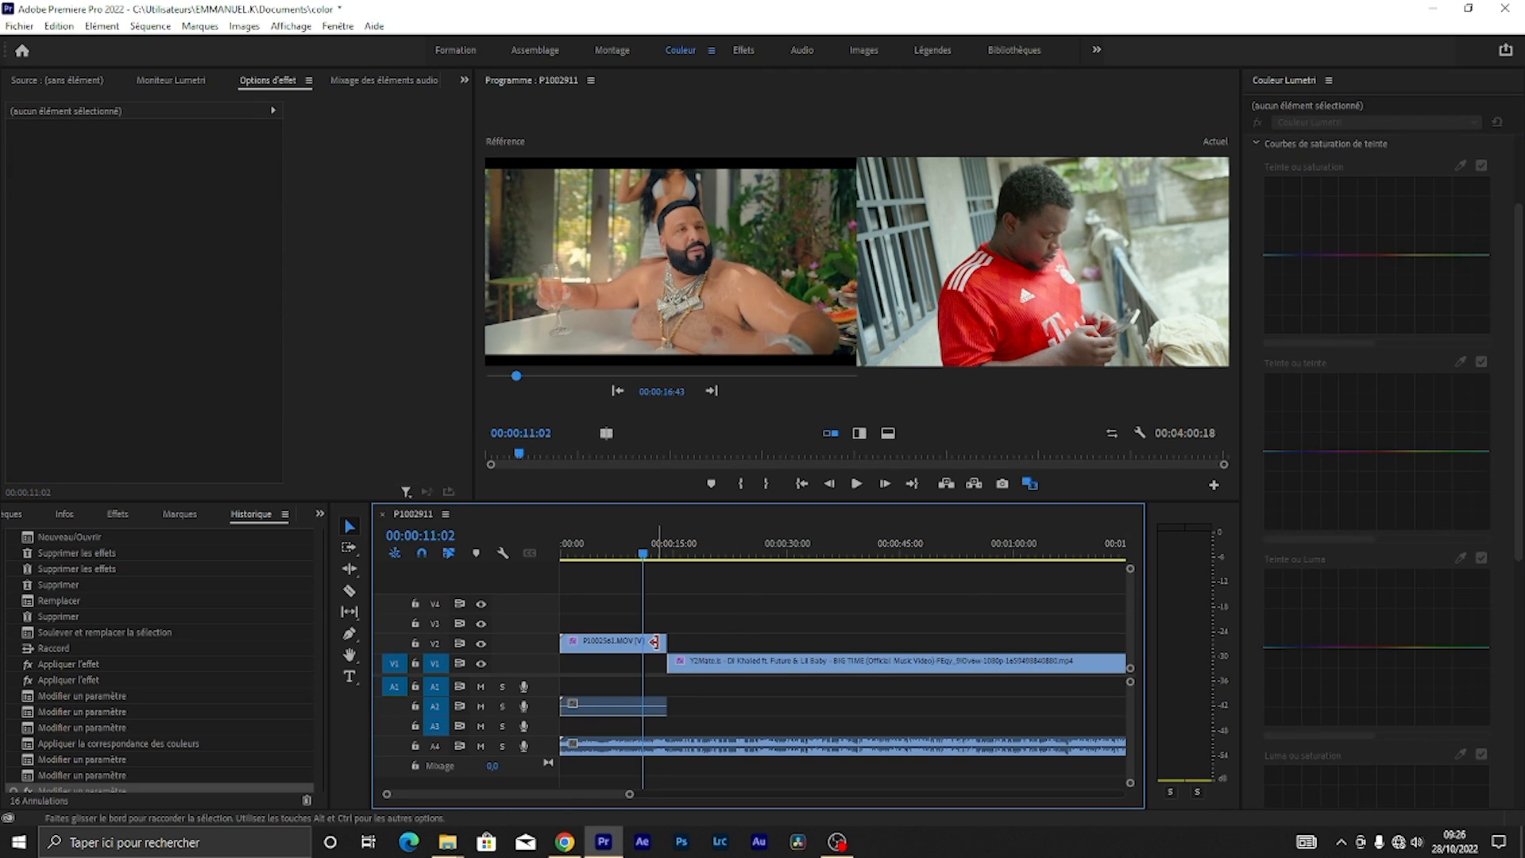
pyautogui.click(617, 646)
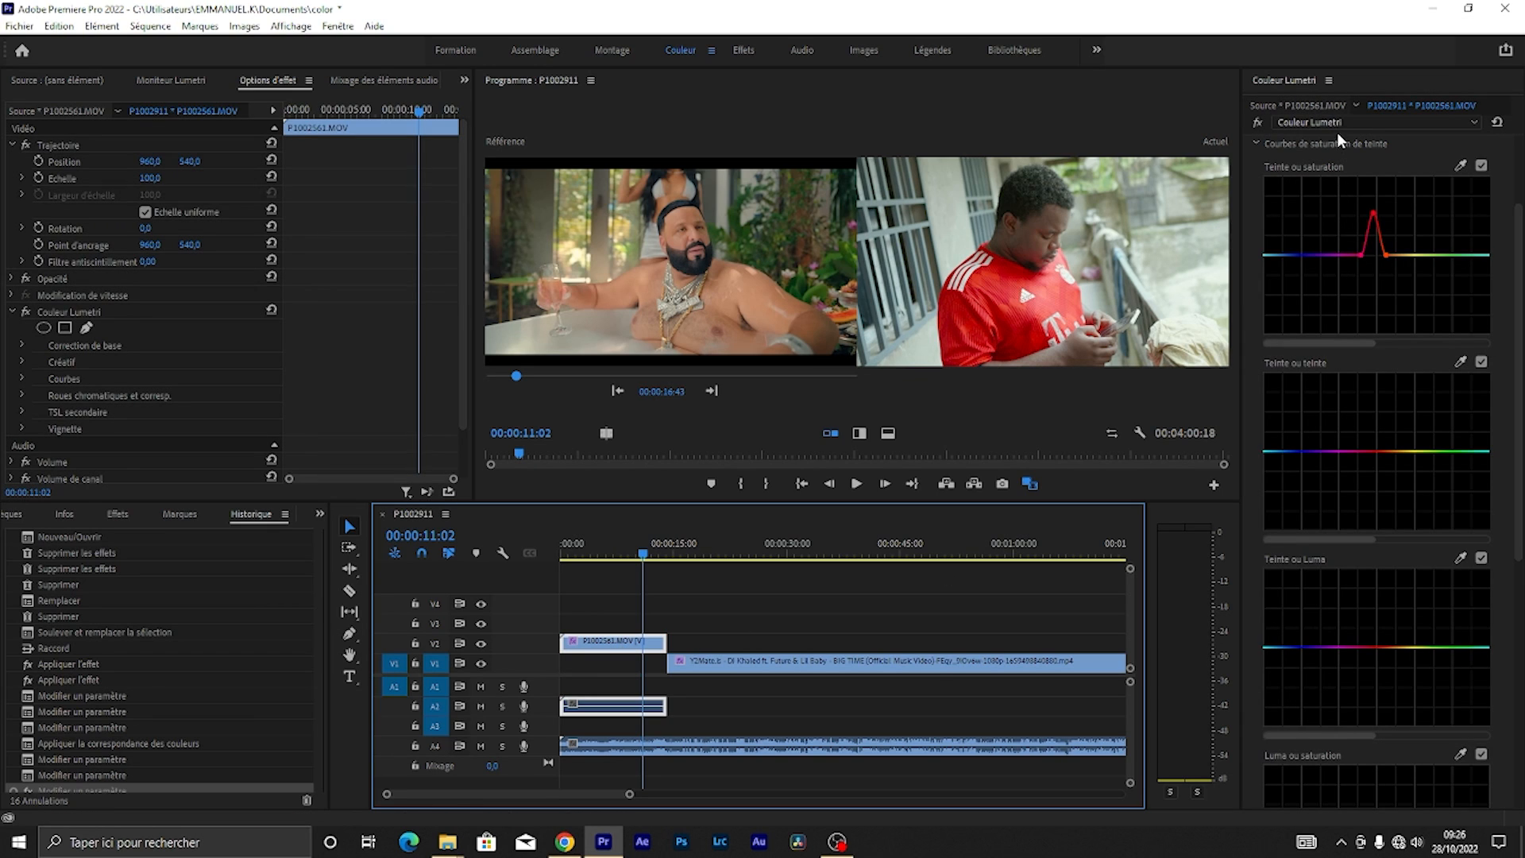
pyautogui.click(1376, 121)
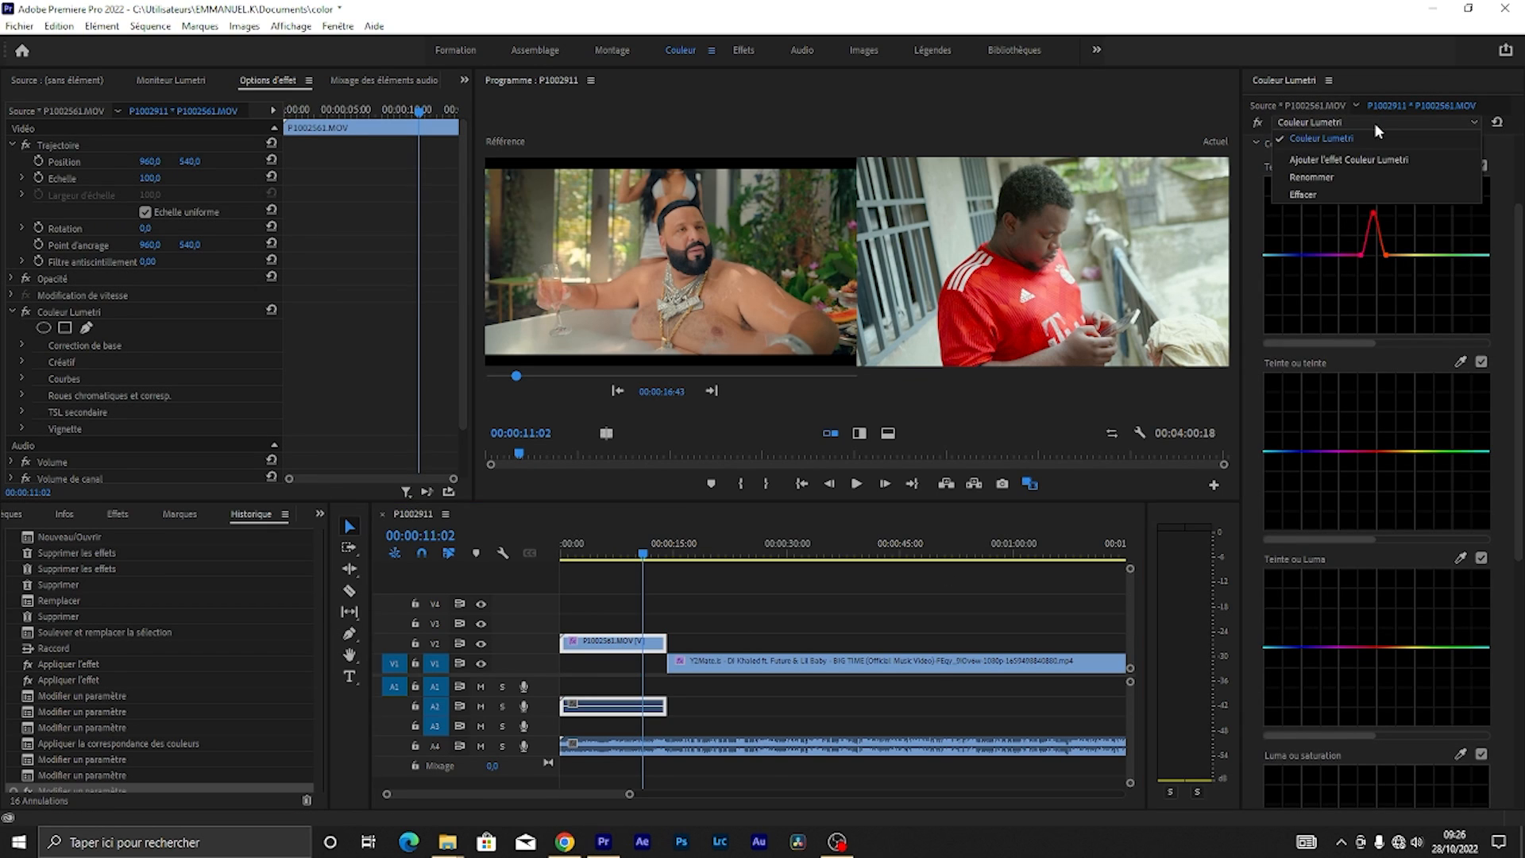
pyautogui.click(1350, 159)
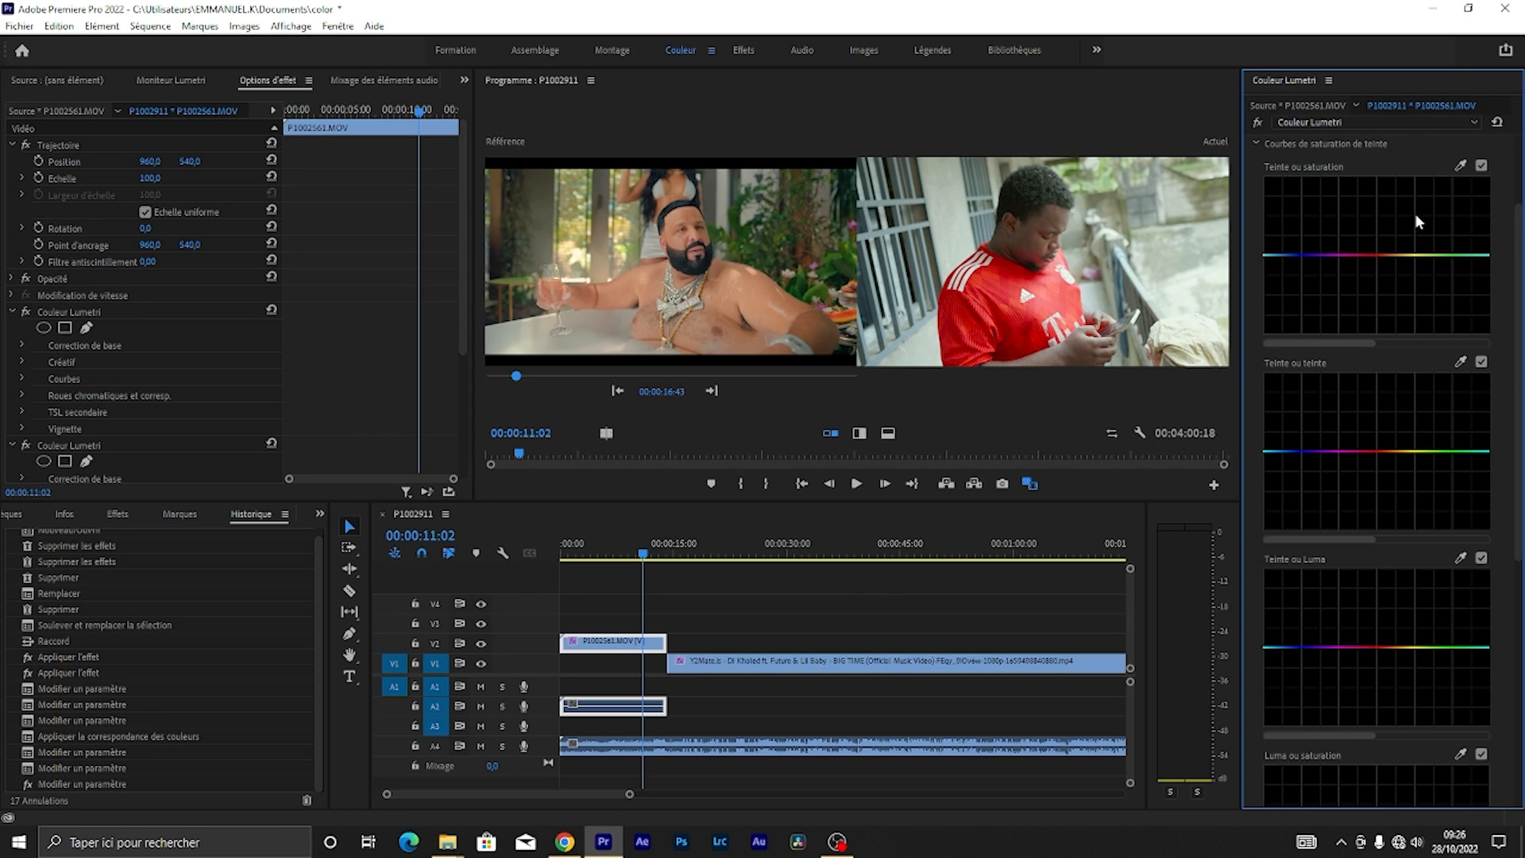
# Step: Slightly lower the shadow and midtone levels and raise the highlight level on the second Lumetri effect's color wheels
pyautogui.scroll(-5, 1466, 492)
pyautogui.scroll(-2, 1417, 542)
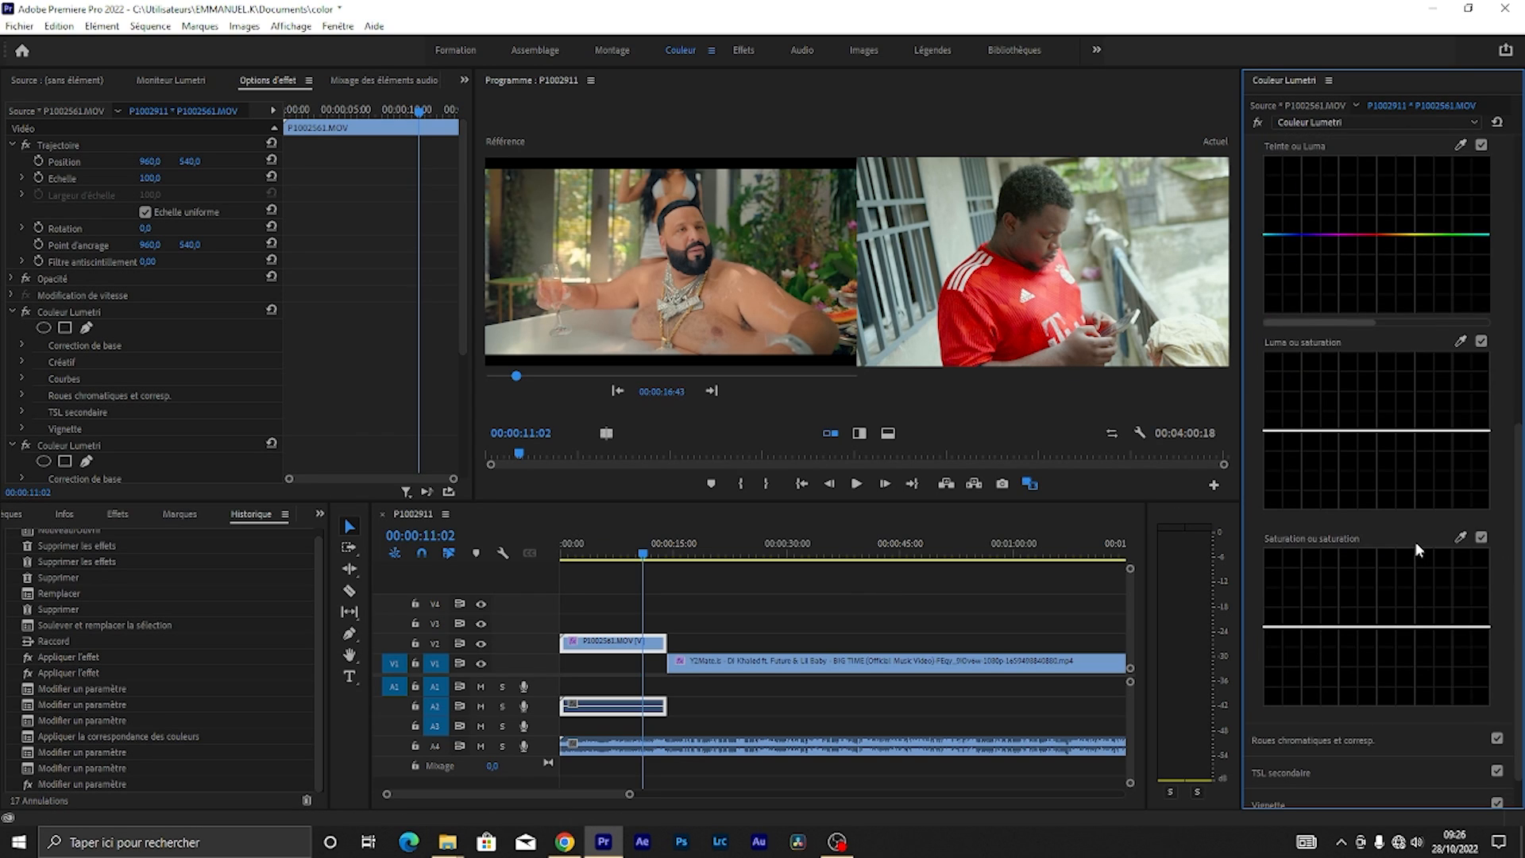
pyautogui.click(1324, 691)
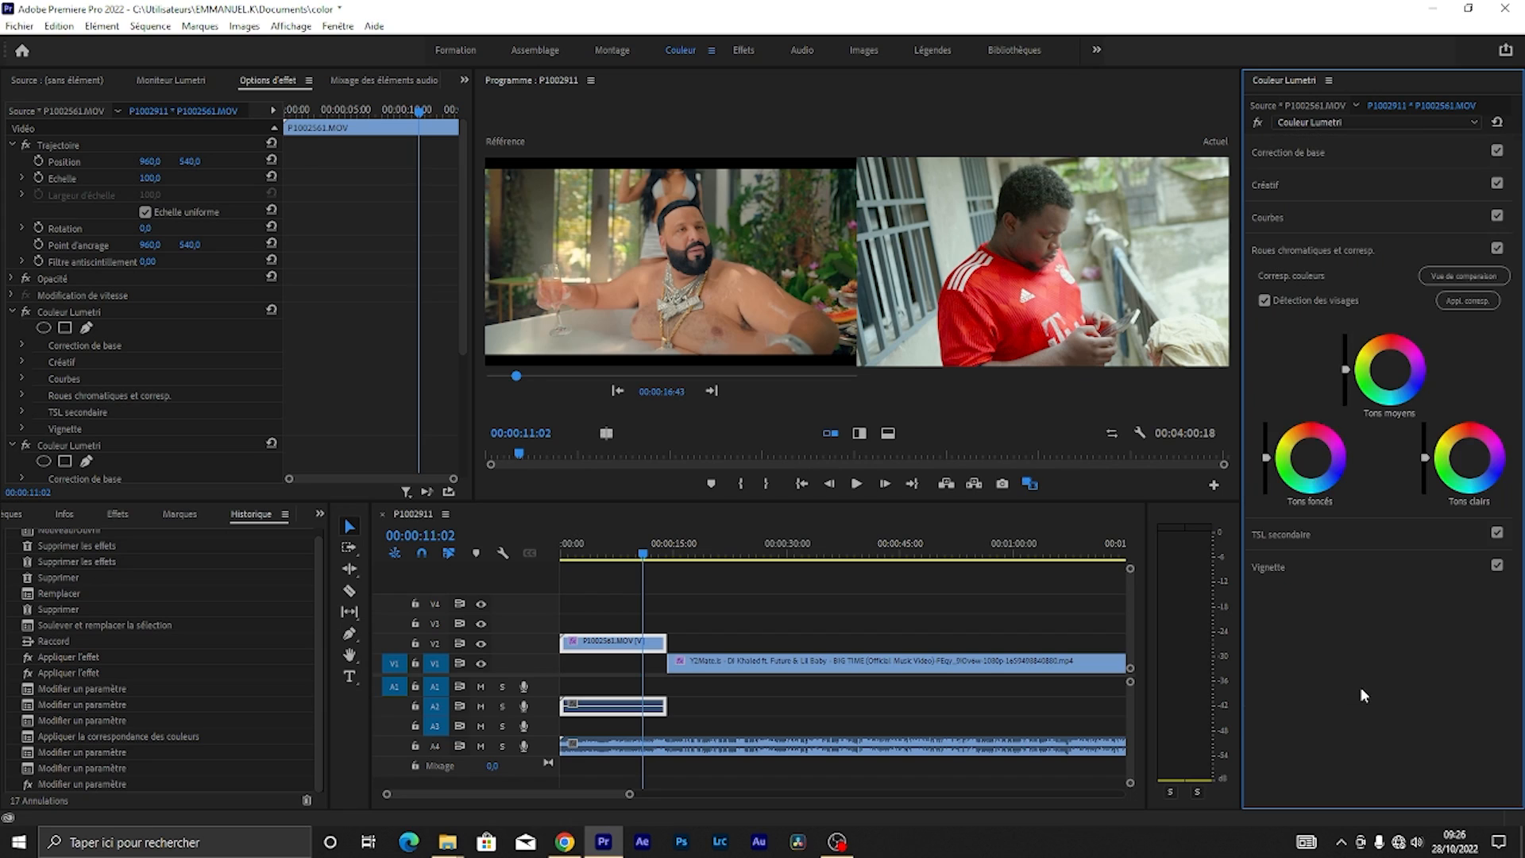
pyautogui.moveTo(1269, 460); pyautogui.dragTo(1266, 465)
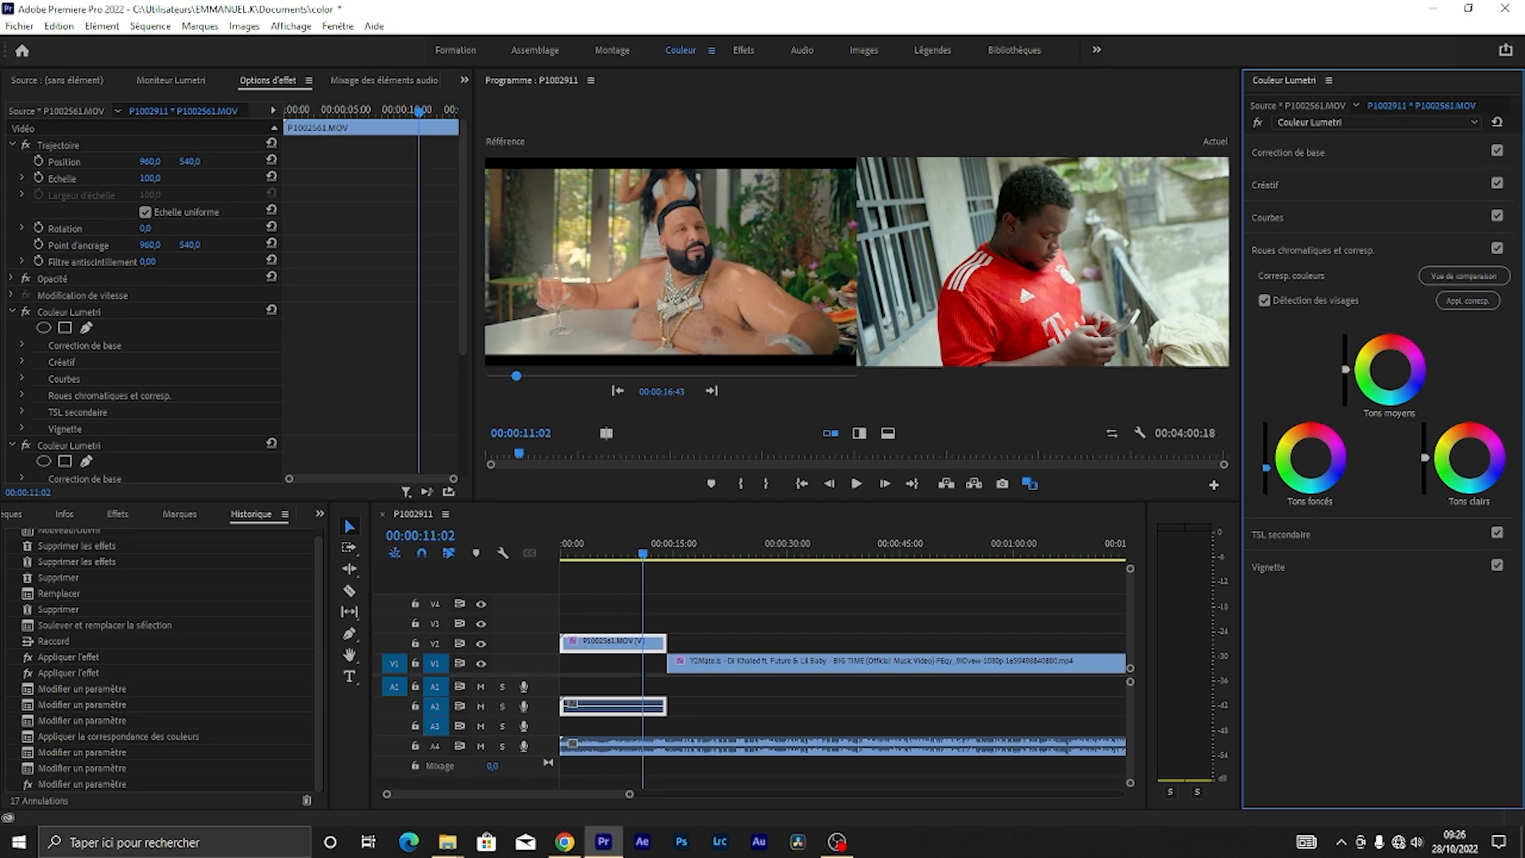
pyautogui.moveTo(1341, 368); pyautogui.dragTo(1341, 374)
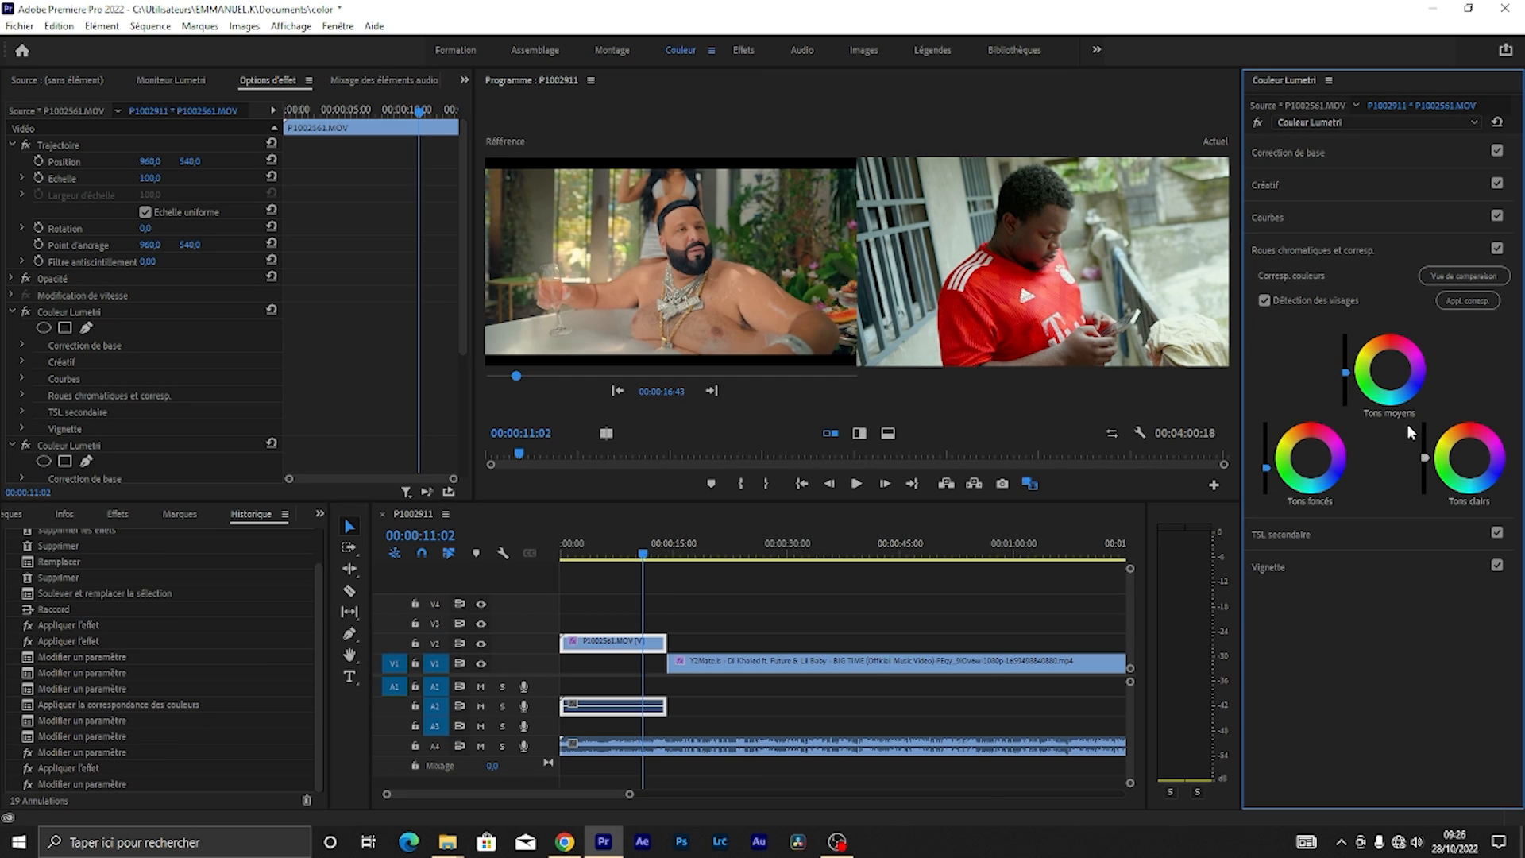
pyautogui.moveTo(1425, 458); pyautogui.dragTo(1425, 449)
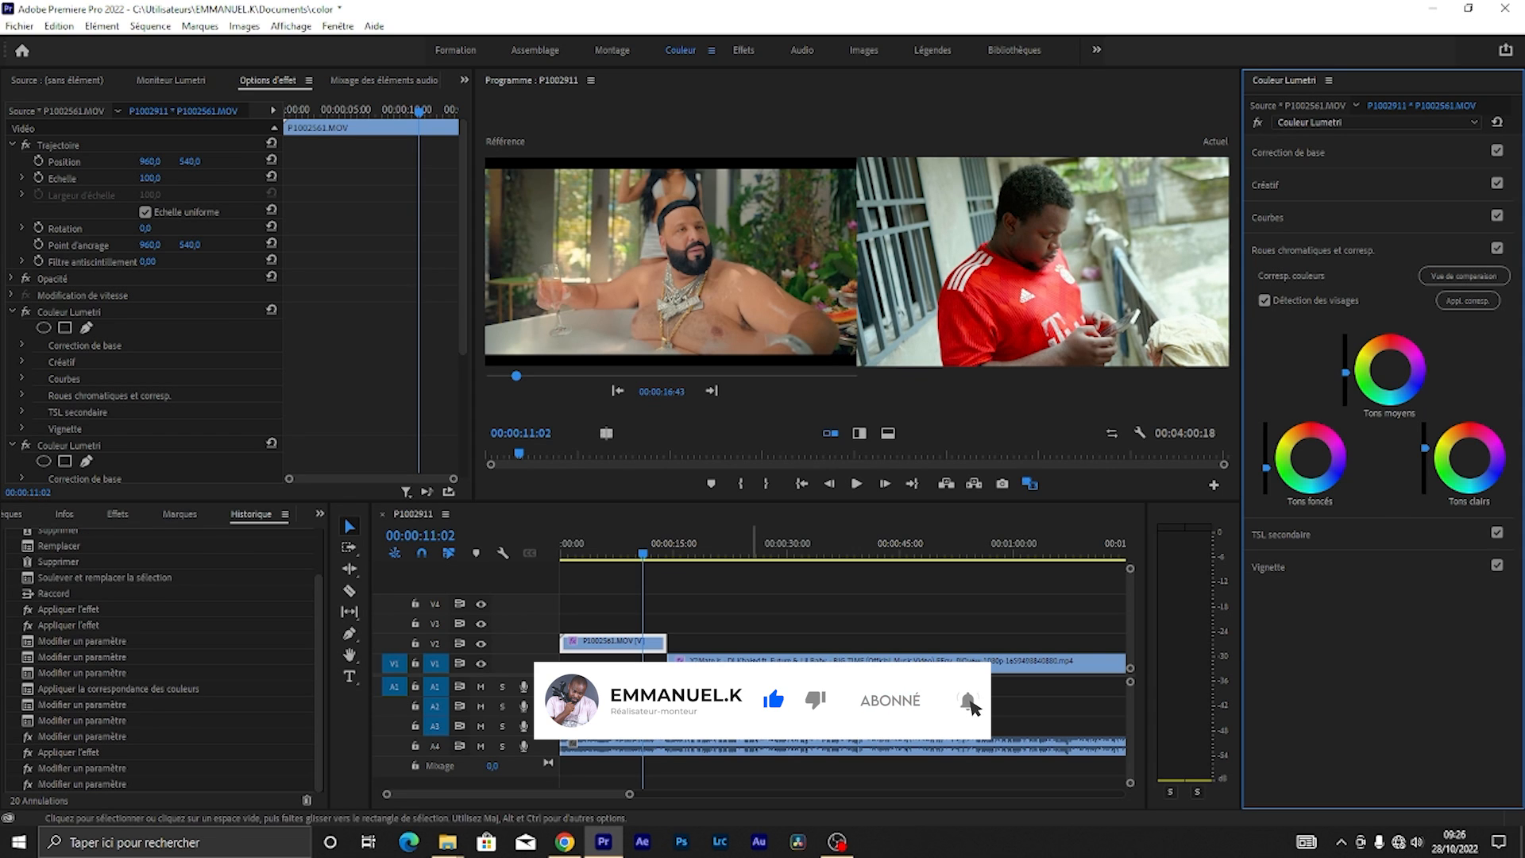
# Step: Compare P1002561.MOV with and without the first Lumetri Color effect at 00:00:08:15 by repeatedly disabling and re-enabling it
pyautogui.click(647, 556)
pyautogui.moveTo(648, 555); pyautogui.dragTo(625, 556)
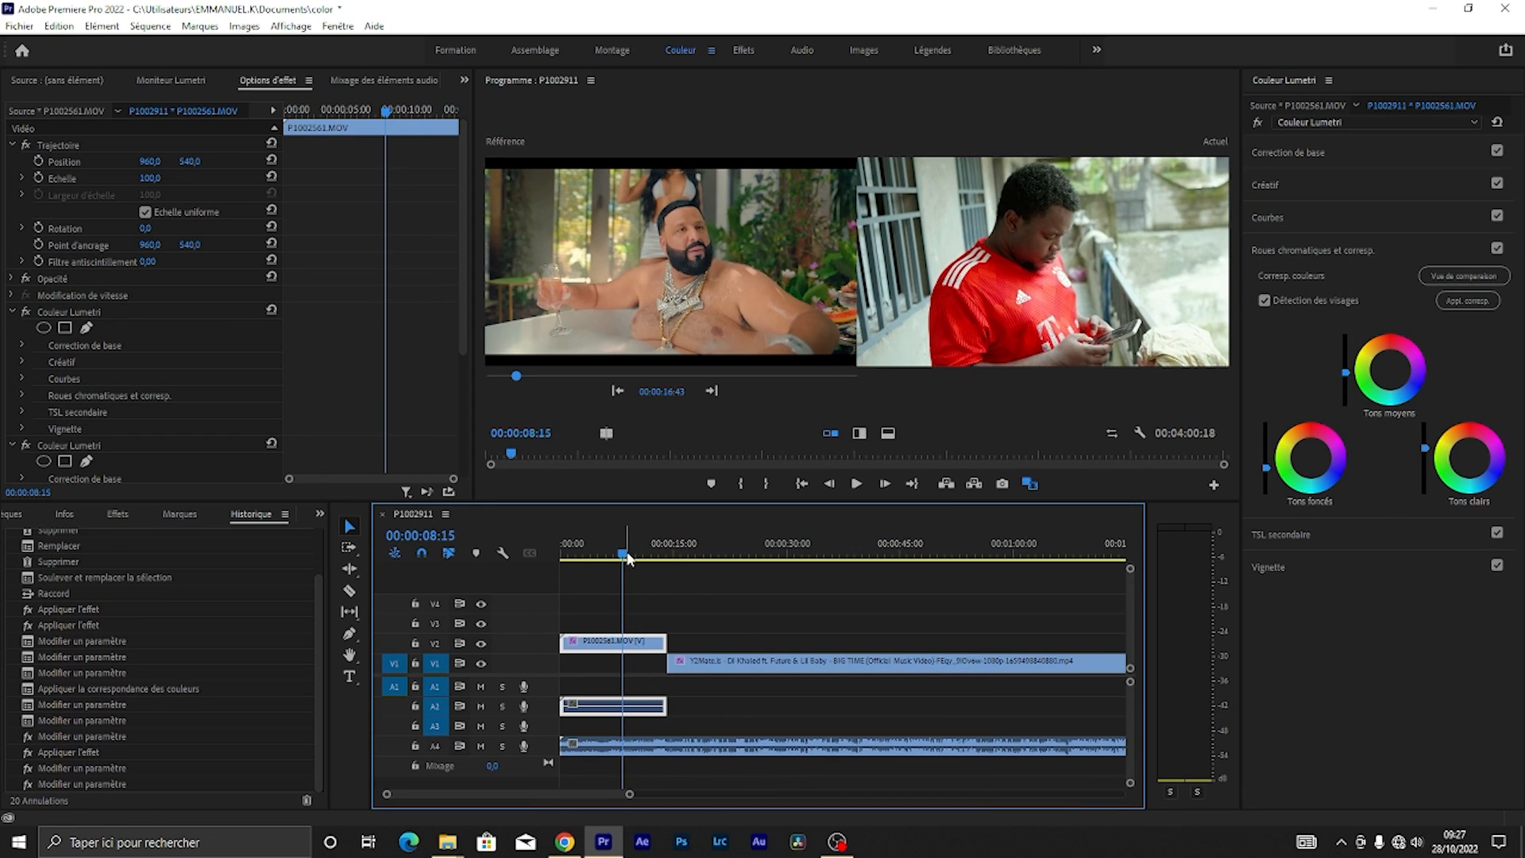
pyautogui.click(653, 621)
pyautogui.click(650, 642)
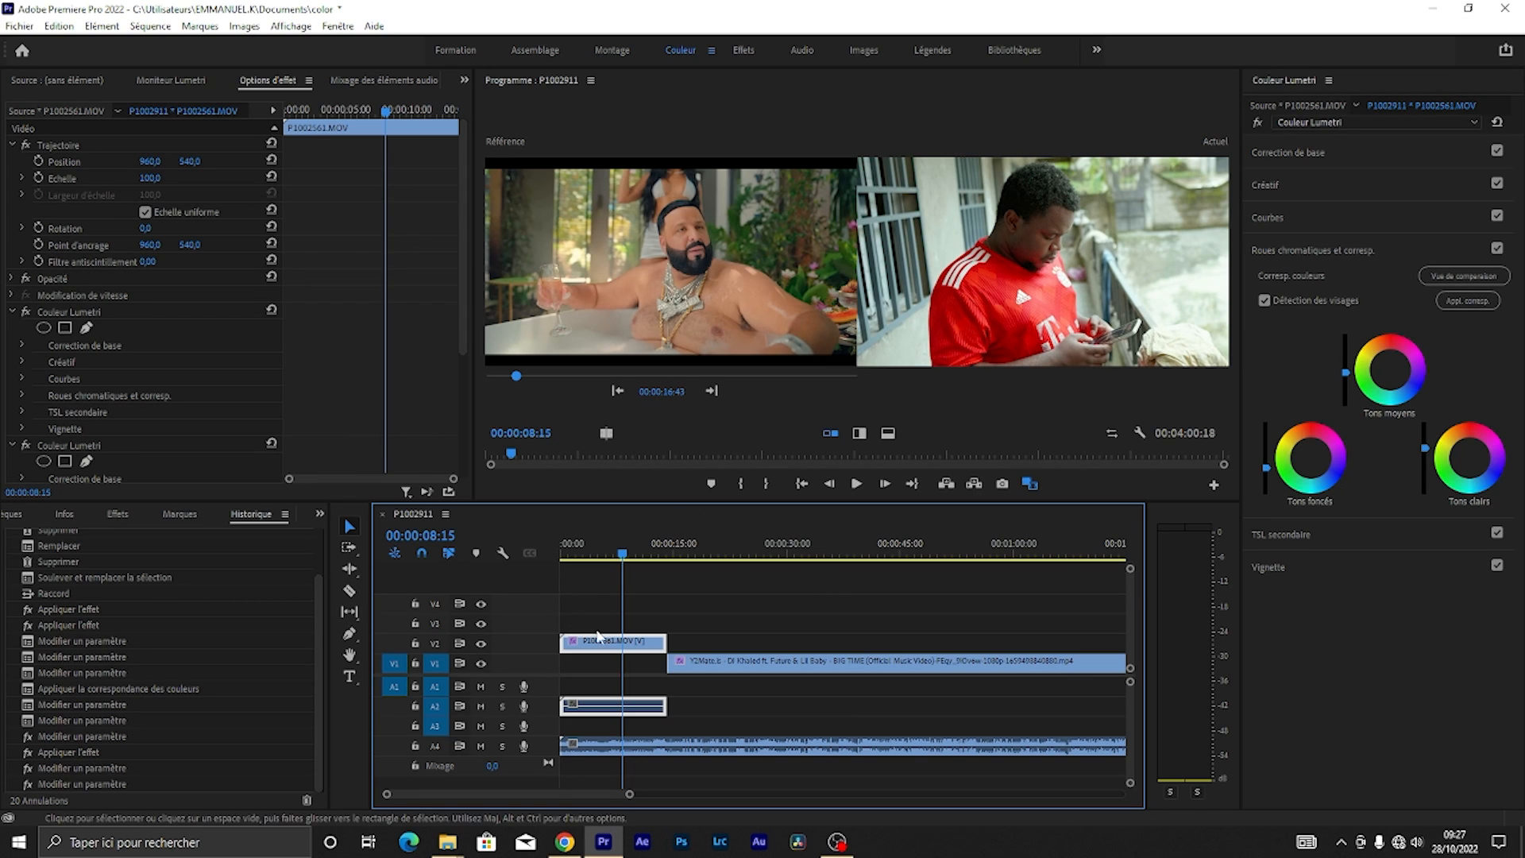
pyautogui.click(27, 312)
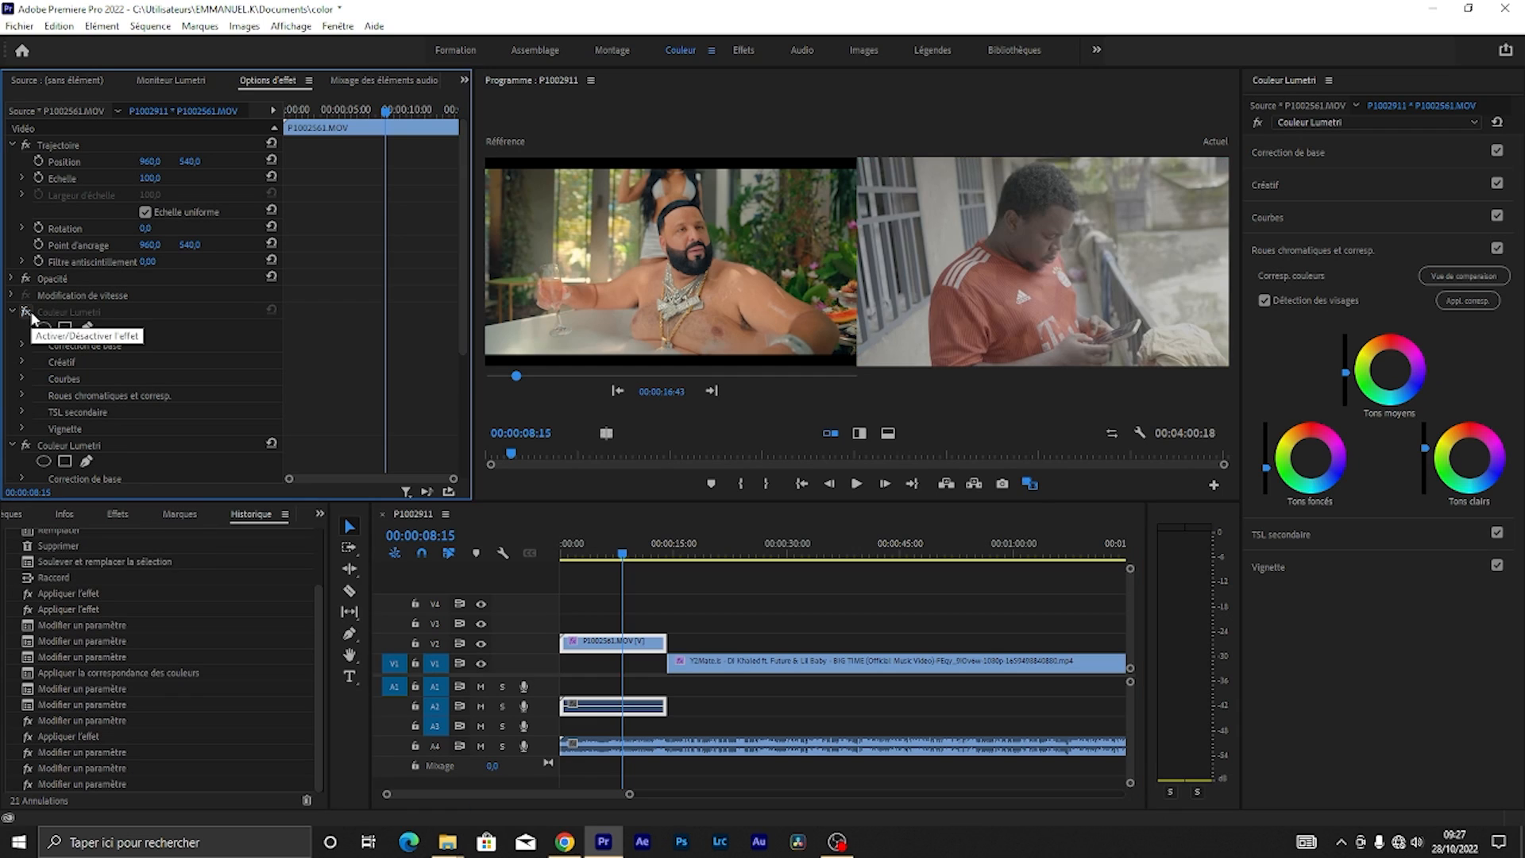
pyautogui.click(30, 313)
pyautogui.click(29, 313)
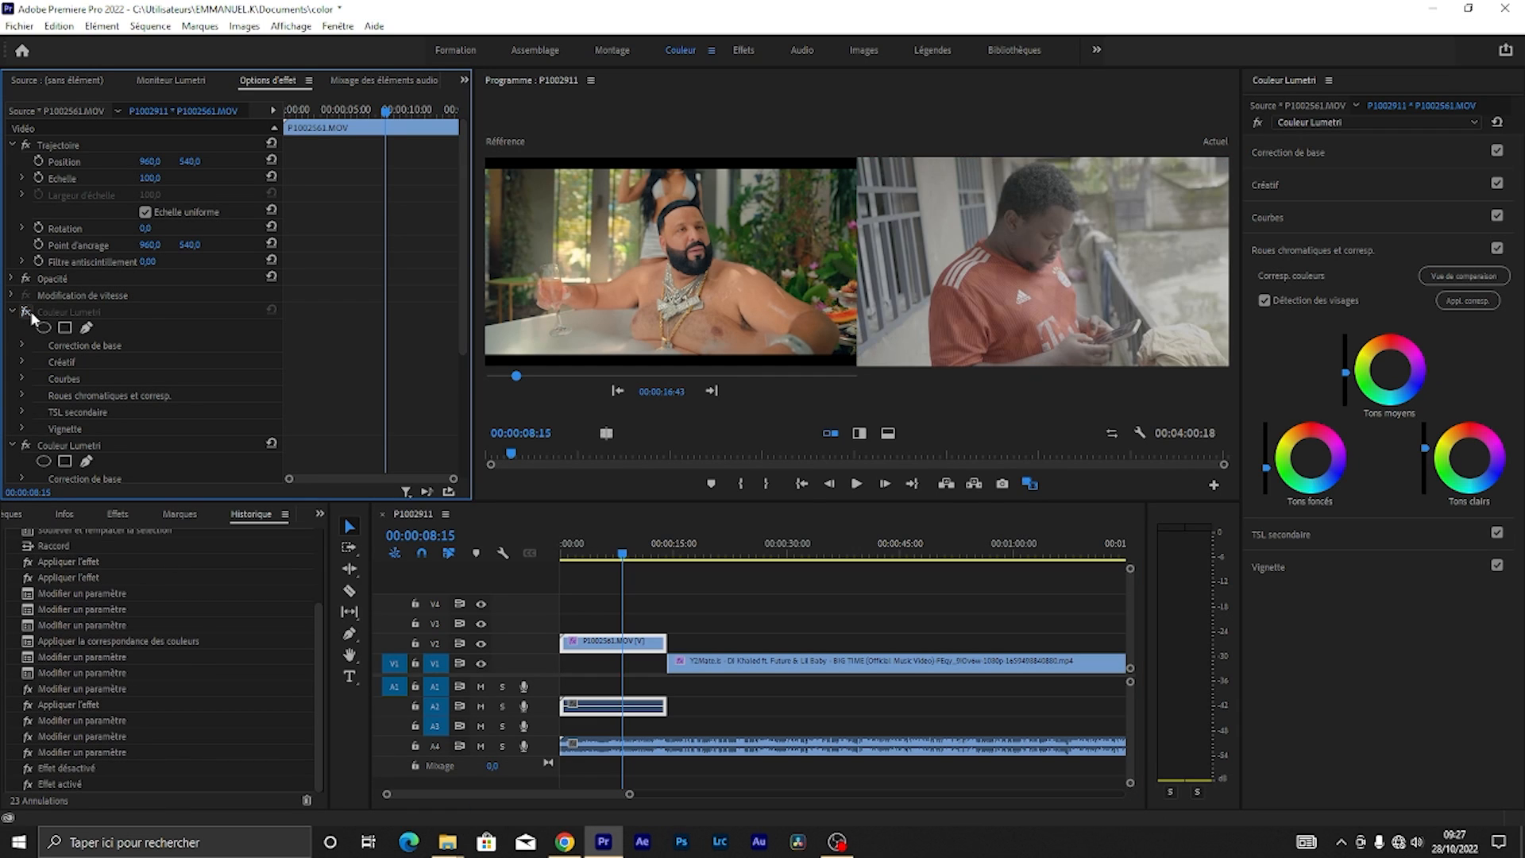
pyautogui.click(29, 313)
pyautogui.click(30, 314)
pyautogui.click(30, 314)
pyautogui.click(31, 314)
pyautogui.click(30, 314)
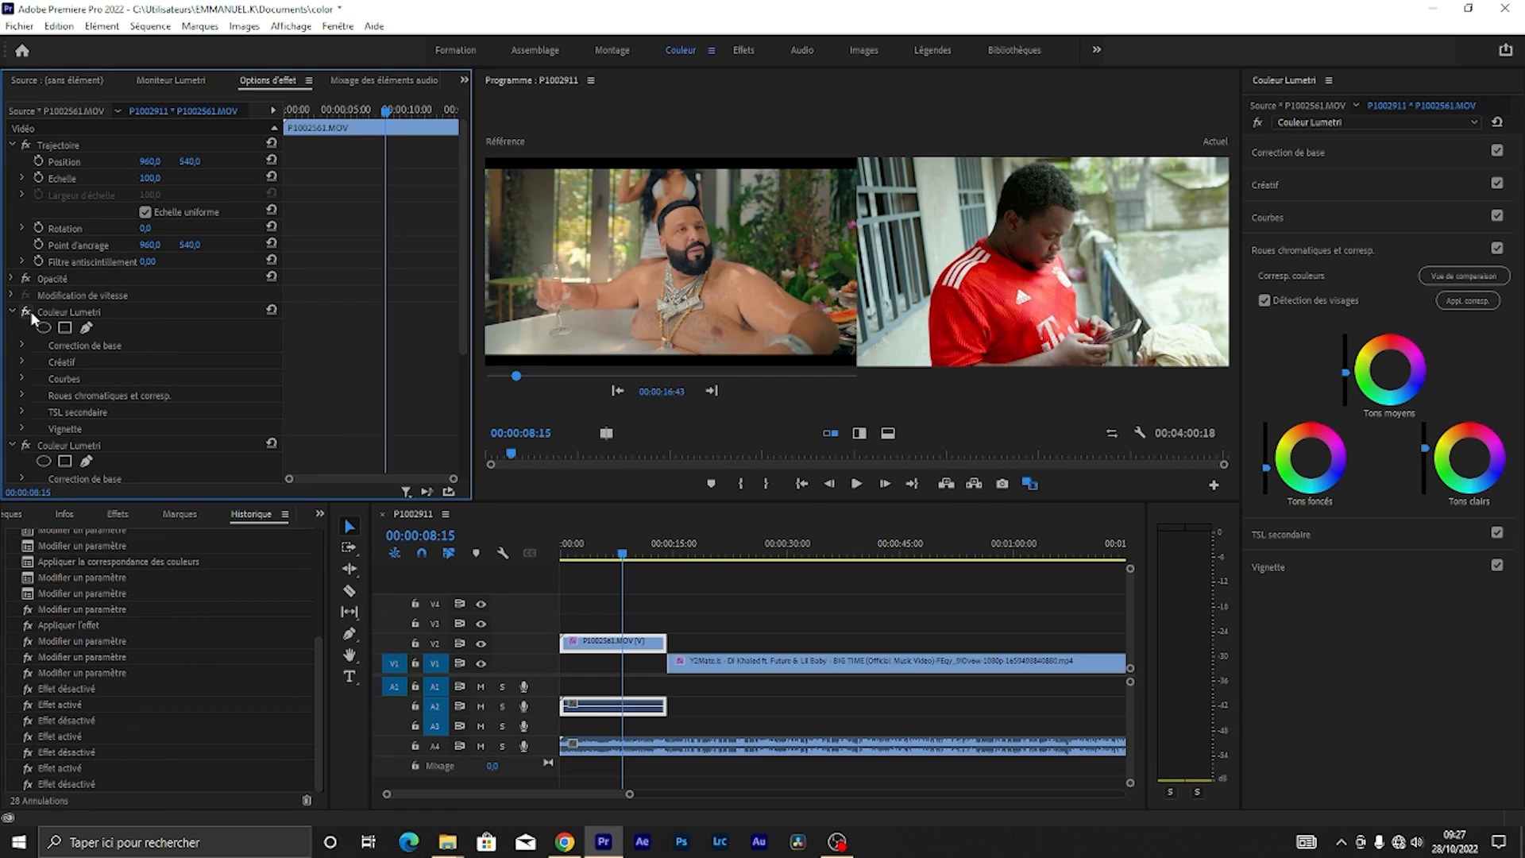
pyautogui.click(31, 313)
pyautogui.click(30, 314)
pyautogui.click(30, 314)
pyautogui.click(30, 314)
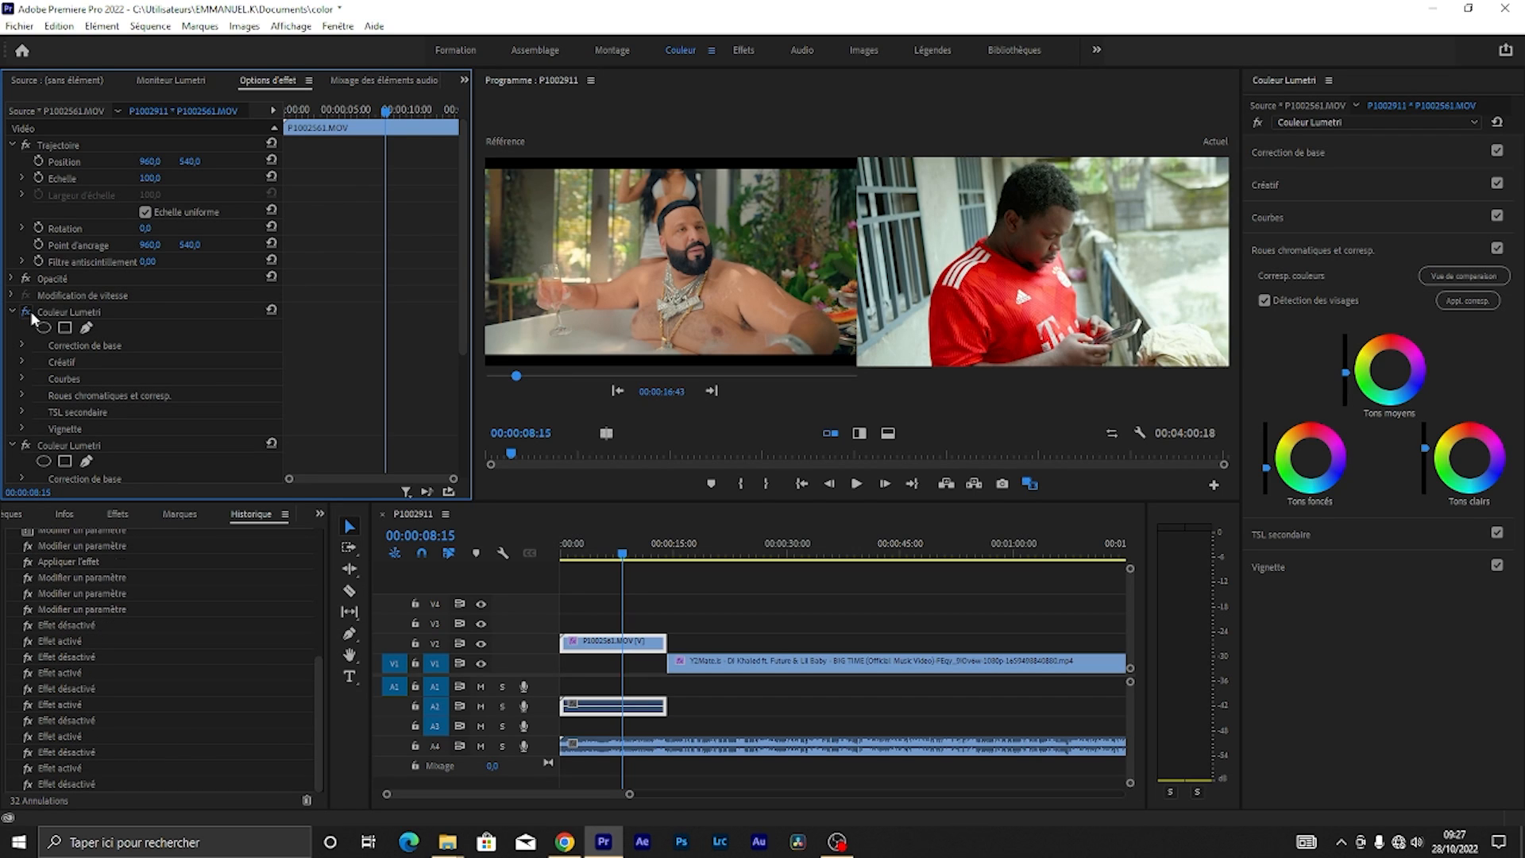
pyautogui.click(30, 314)
pyautogui.click(30, 314)
pyautogui.click(30, 314)
pyautogui.click(30, 314)
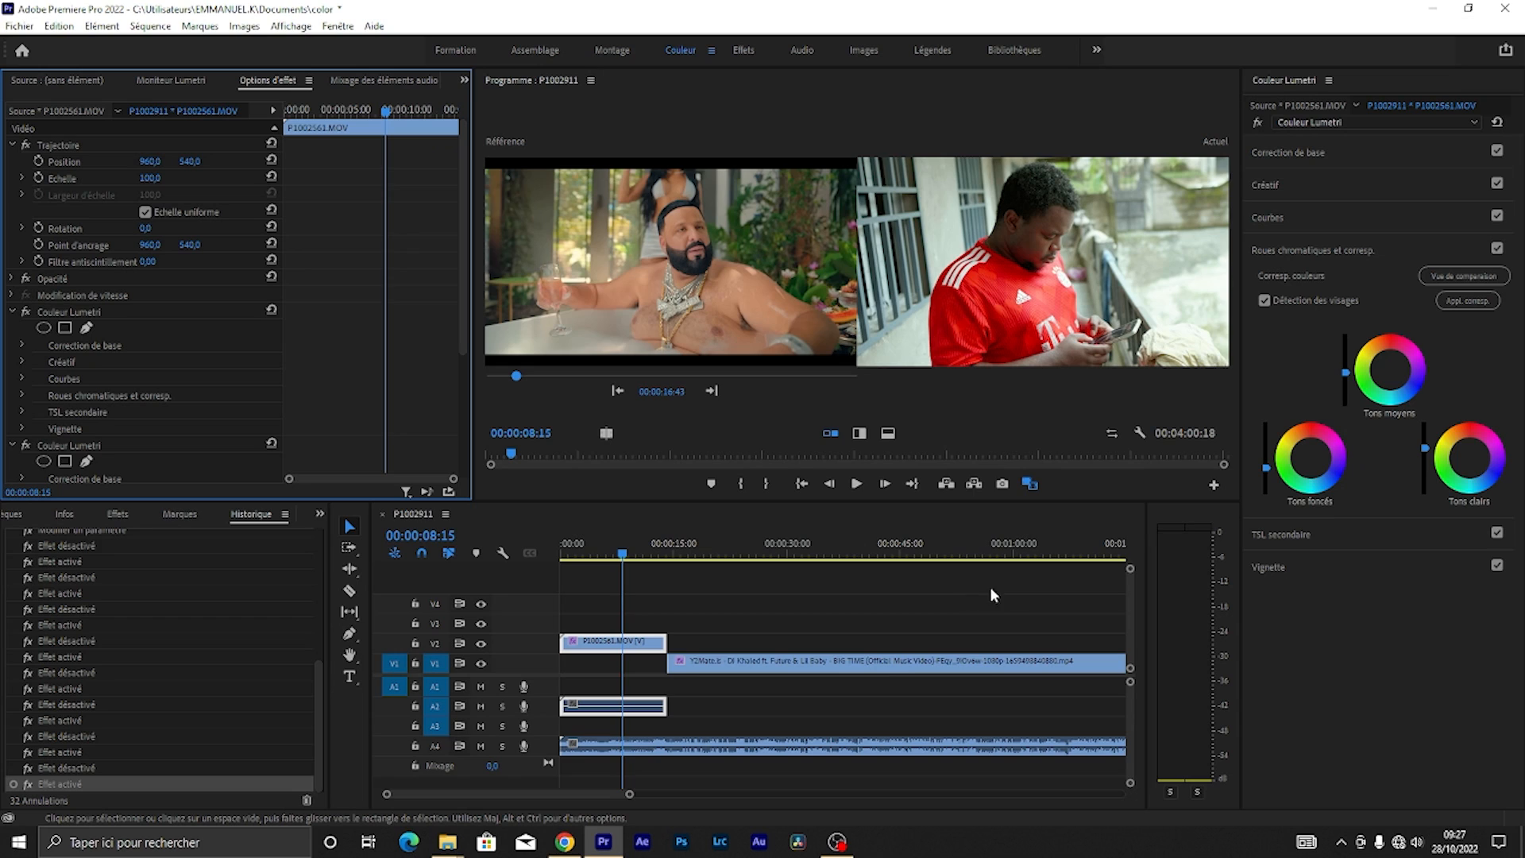
# Step: Sample the background above the phone at 00:00:08:42 and raise its cyan-blue hue on the second Lumetri effect's Hue vs Saturation curve
pyautogui.click(627, 548)
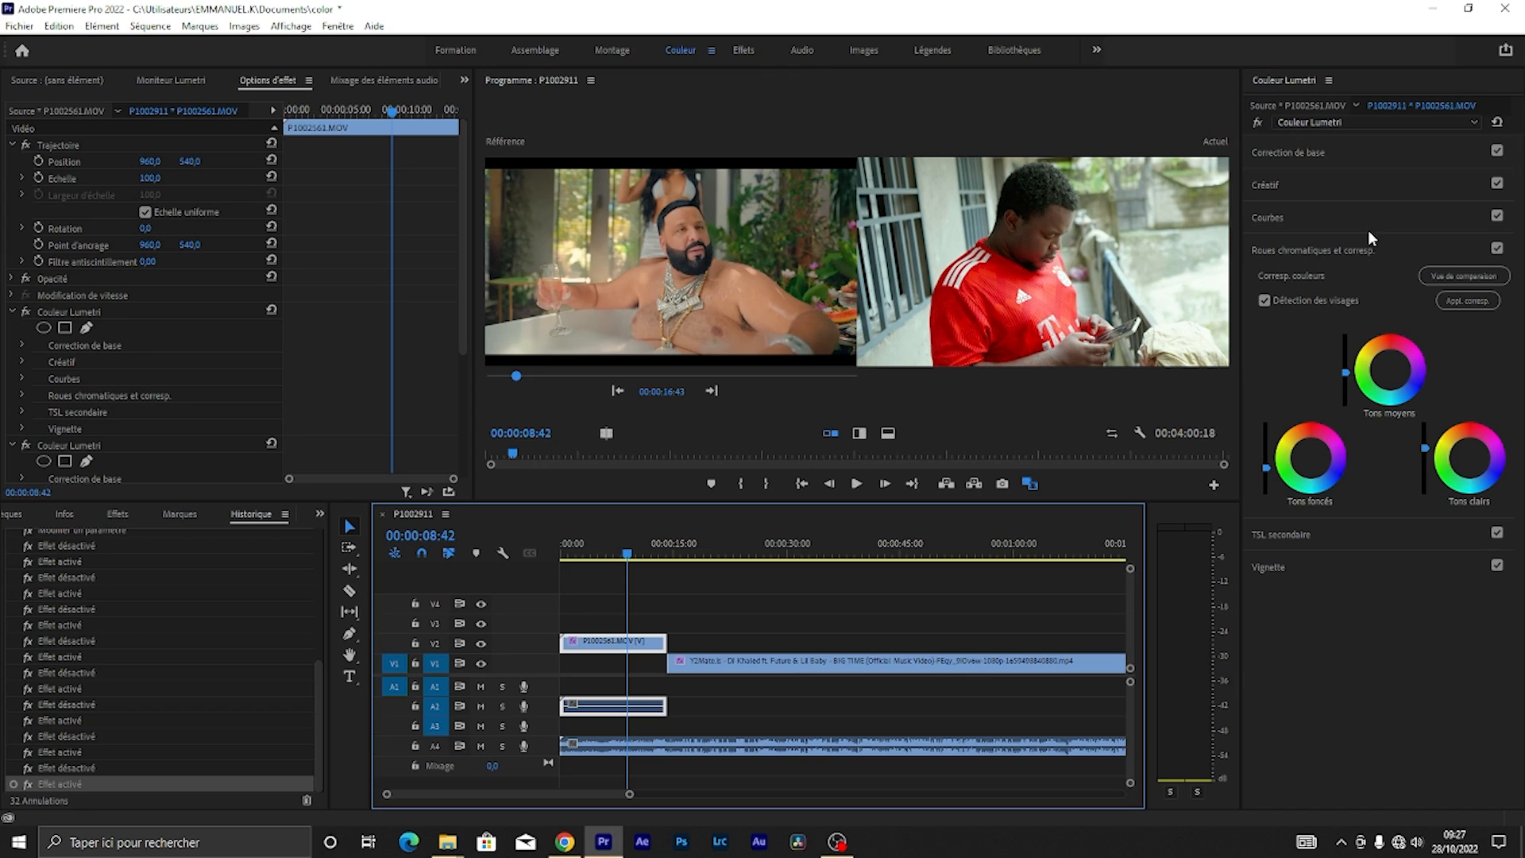
pyautogui.click(1370, 187)
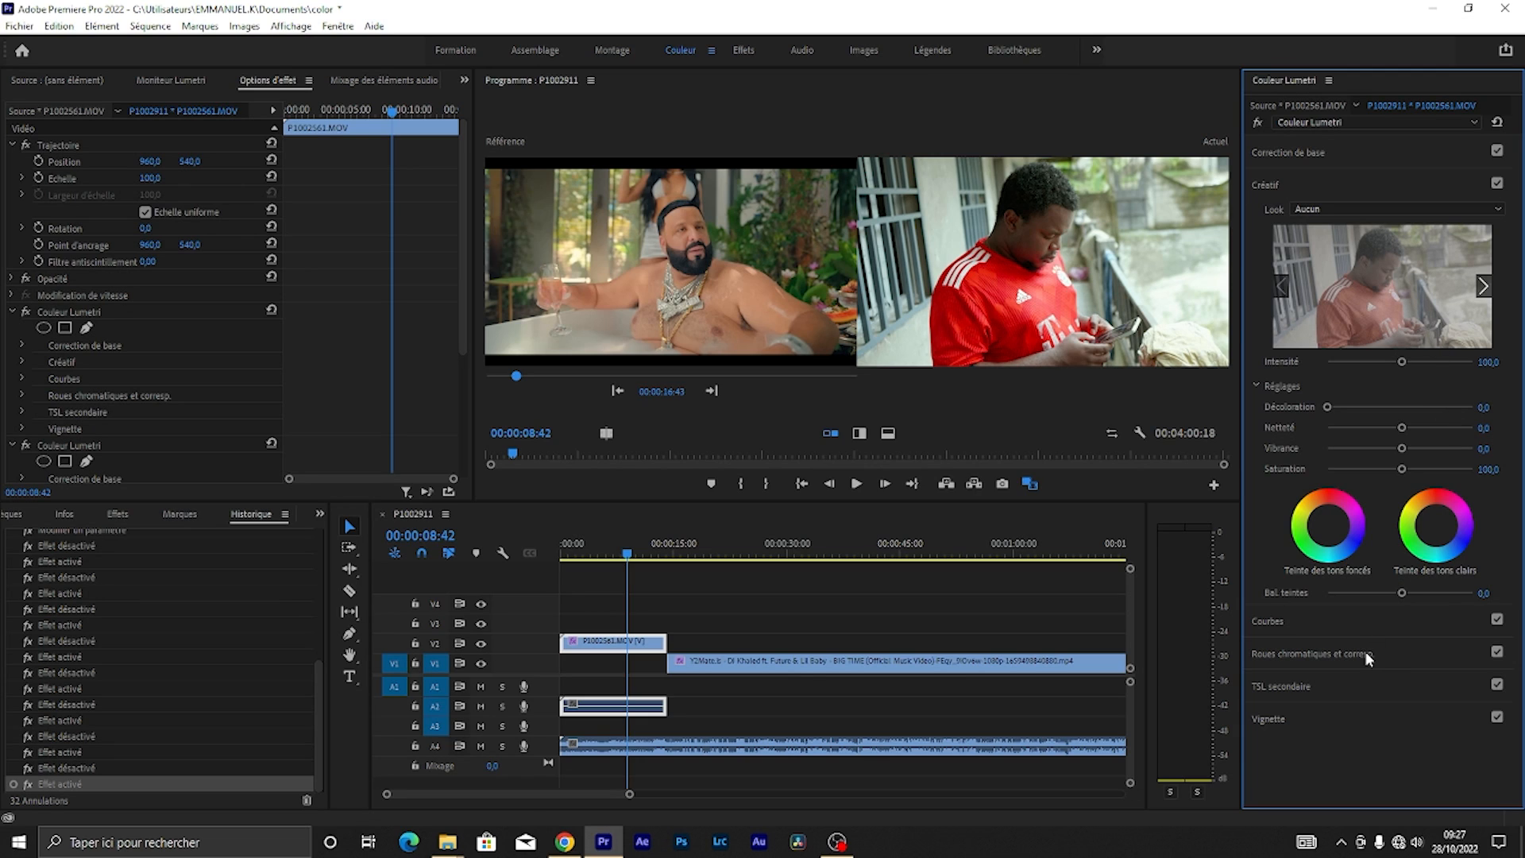
pyautogui.click(1346, 618)
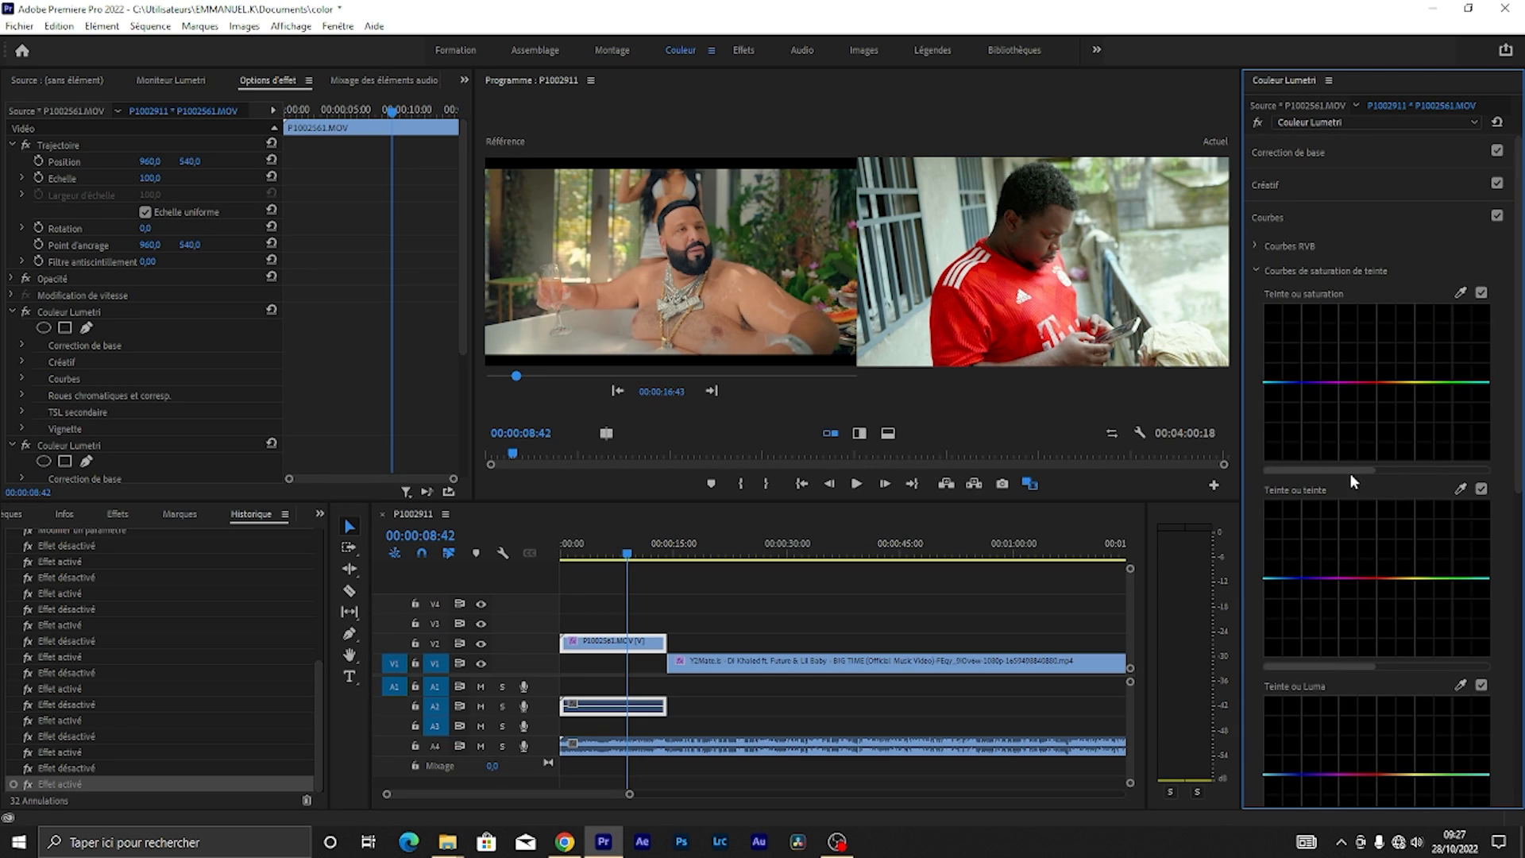
pyautogui.click(1460, 292)
pyautogui.click(1109, 305)
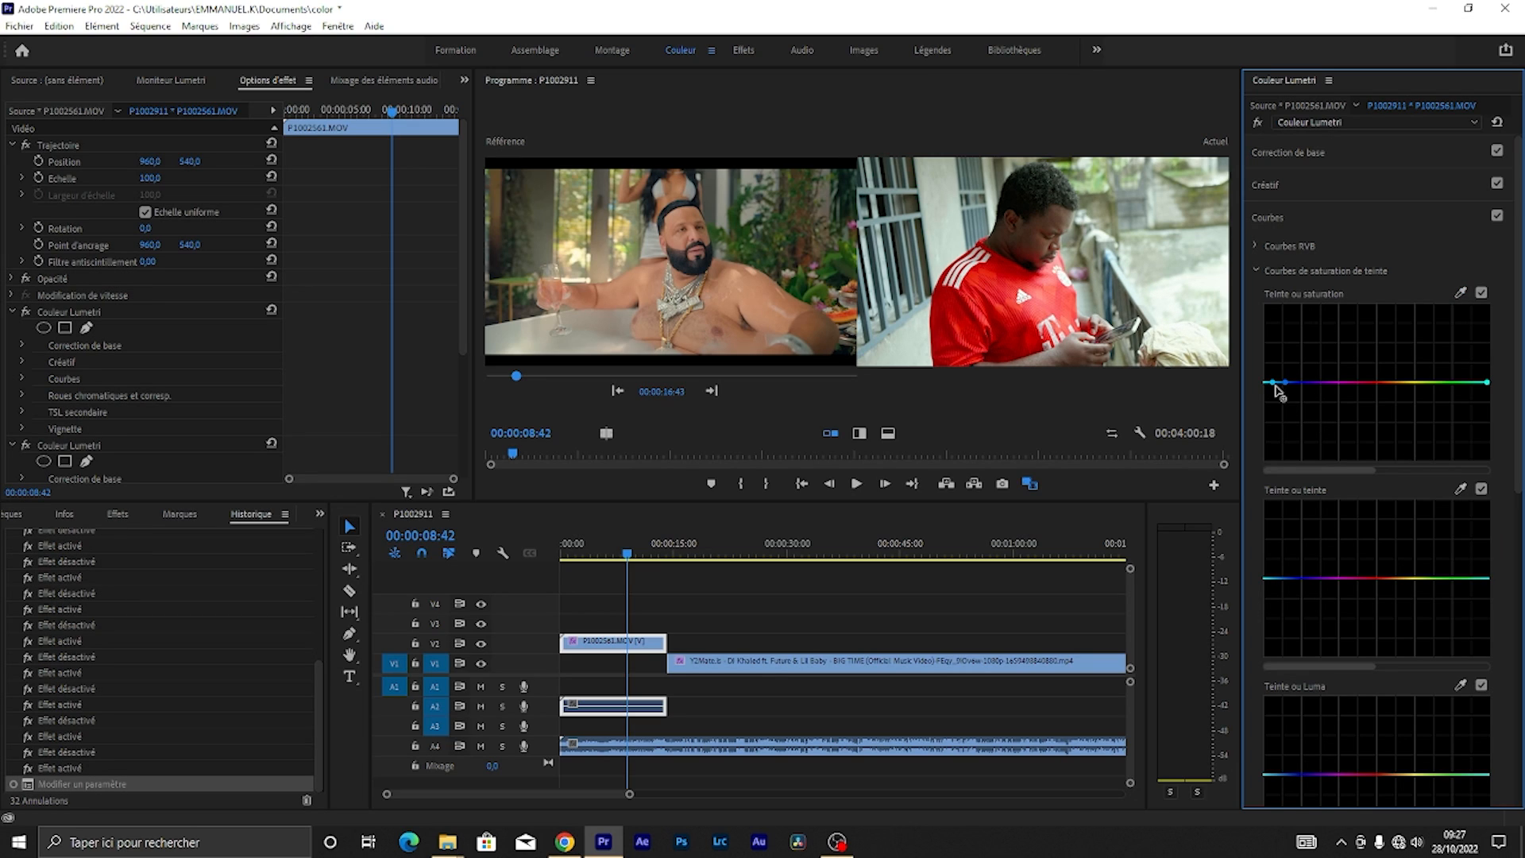
pyautogui.moveTo(1276, 384); pyautogui.dragTo(1274, 343)
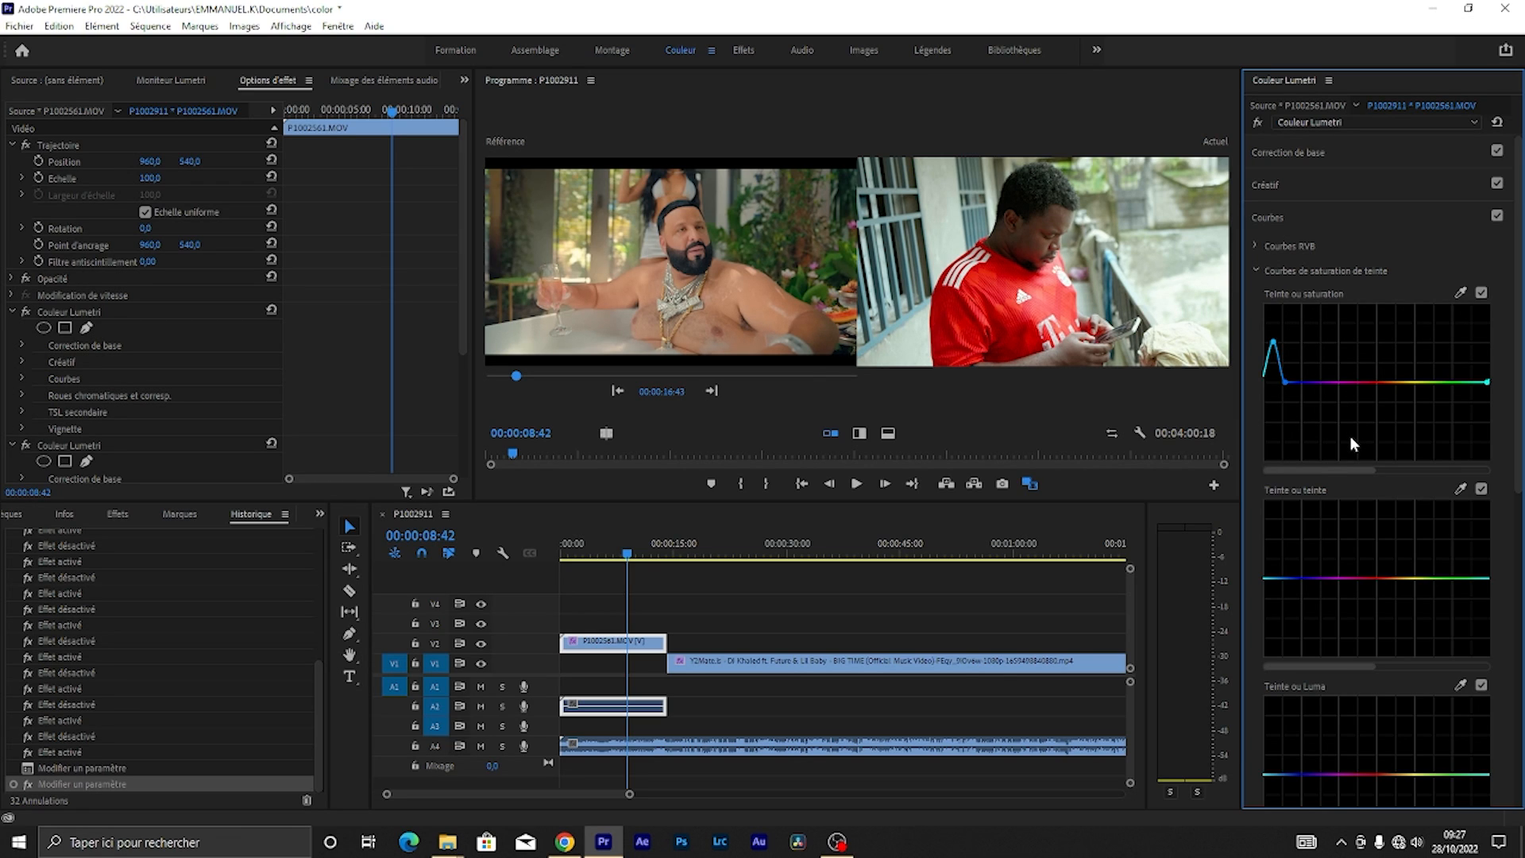
pyautogui.click(633, 556)
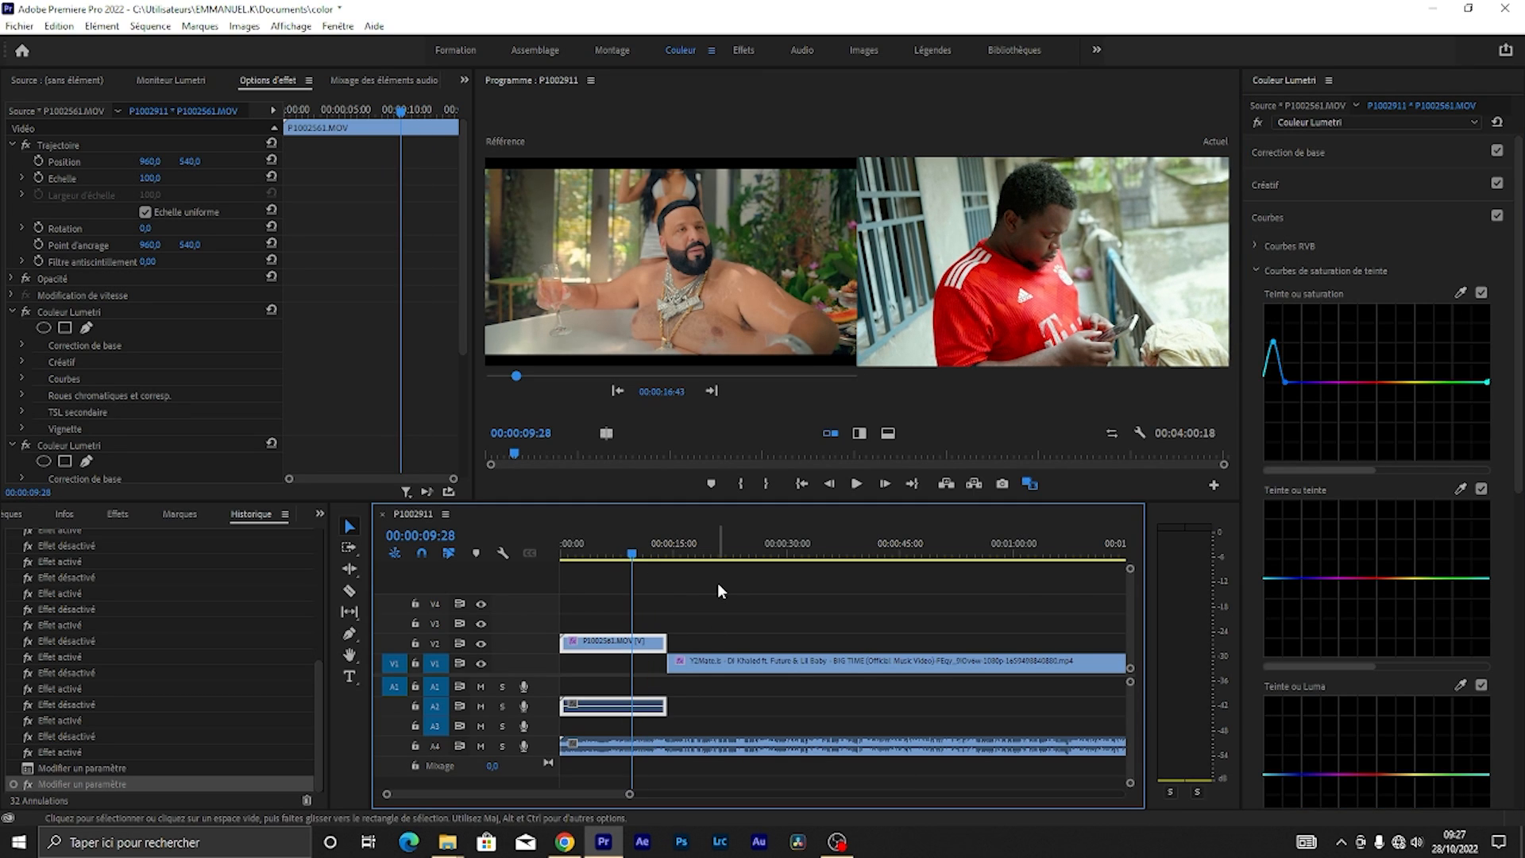